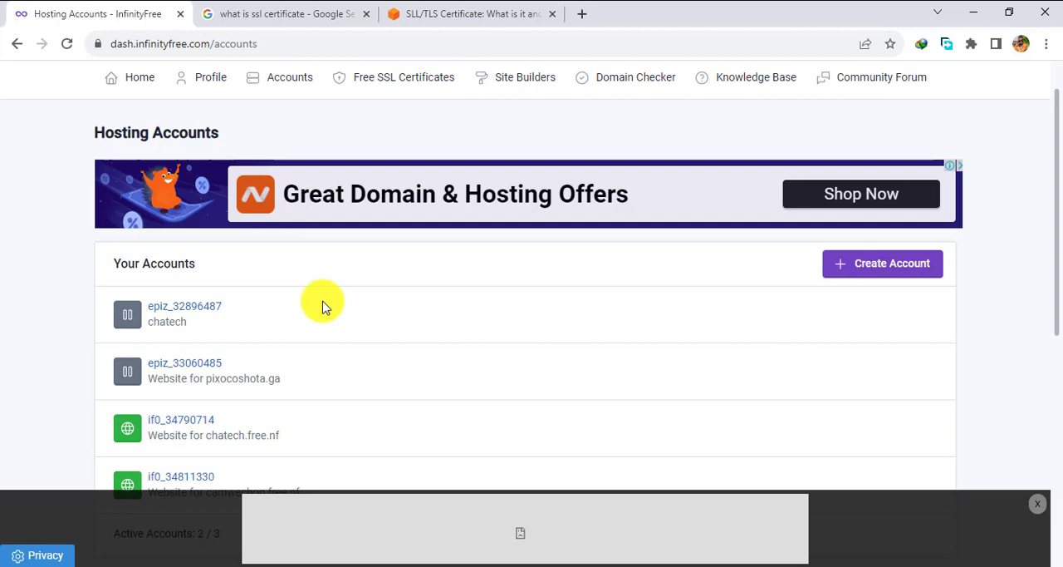
Open the hosting account of the camwechop.free.nf website and launch its control panel.
scroll(324, 307, down, 1)
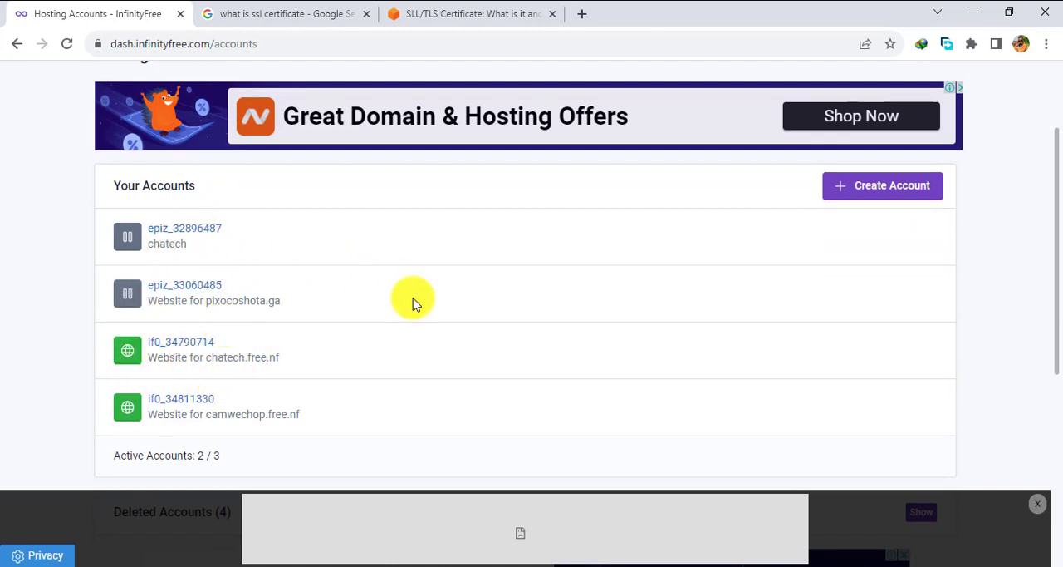
scroll(413, 304, down, 1)
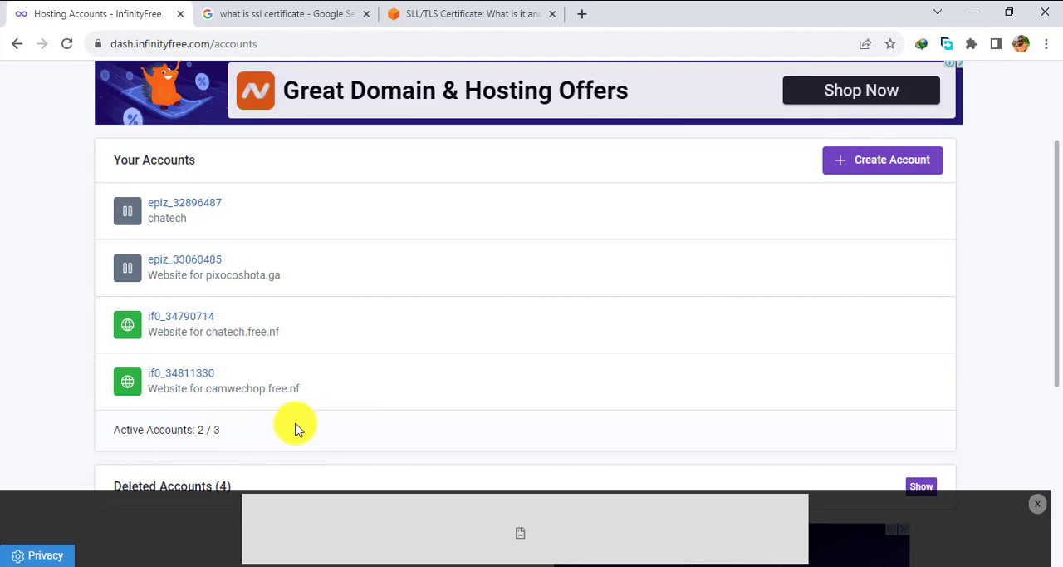
scroll(465, 339, up, 2)
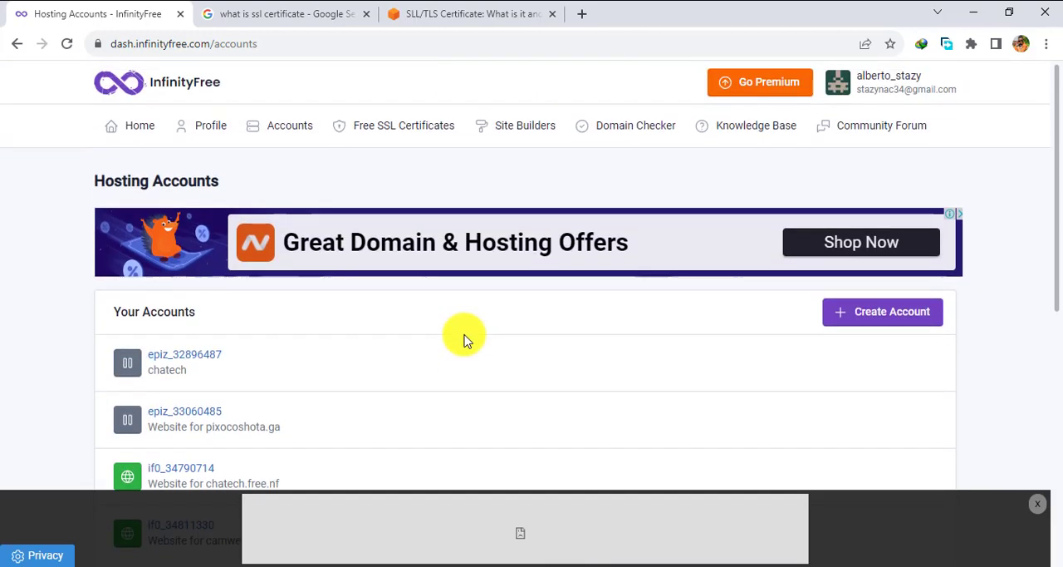
scroll(408, 419, down, 3)
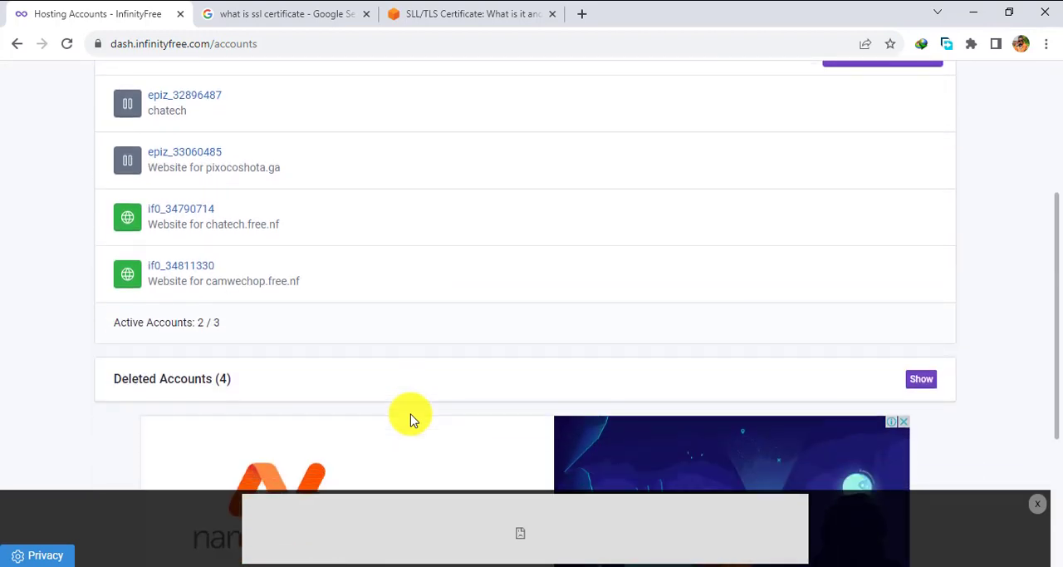
click(186, 261)
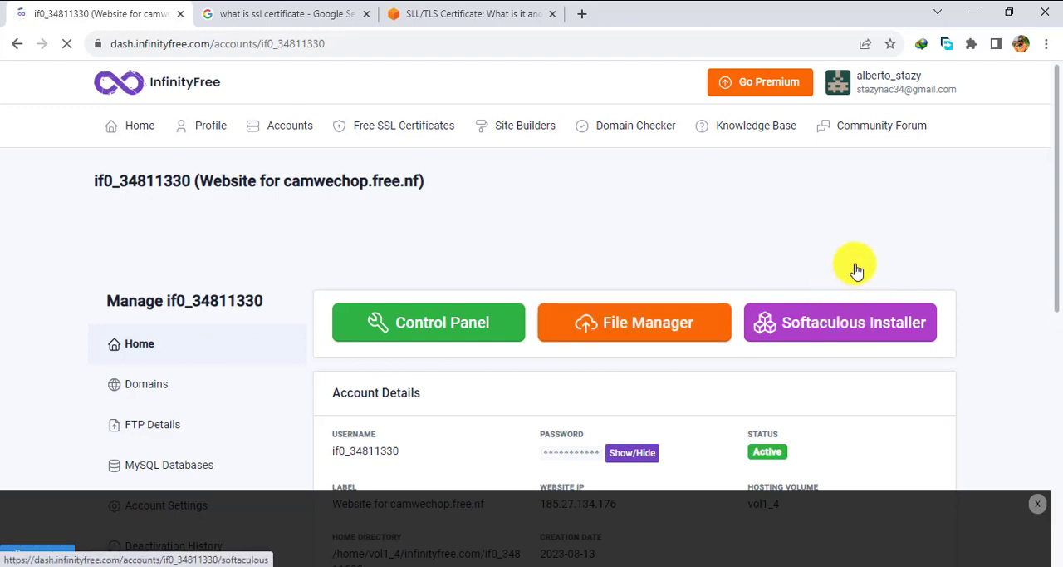
scroll(557, 372, down, 3)
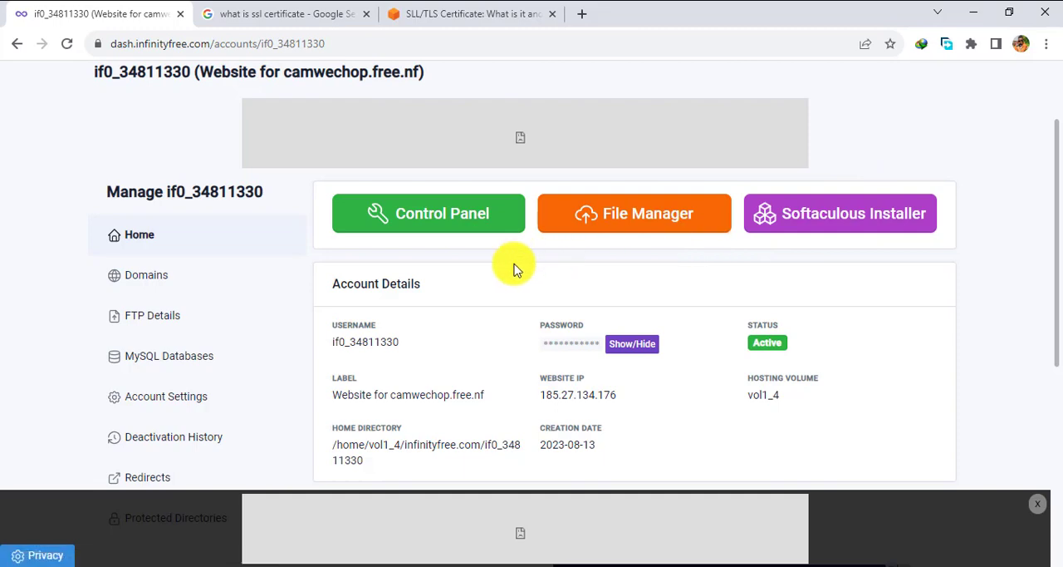
click(439, 223)
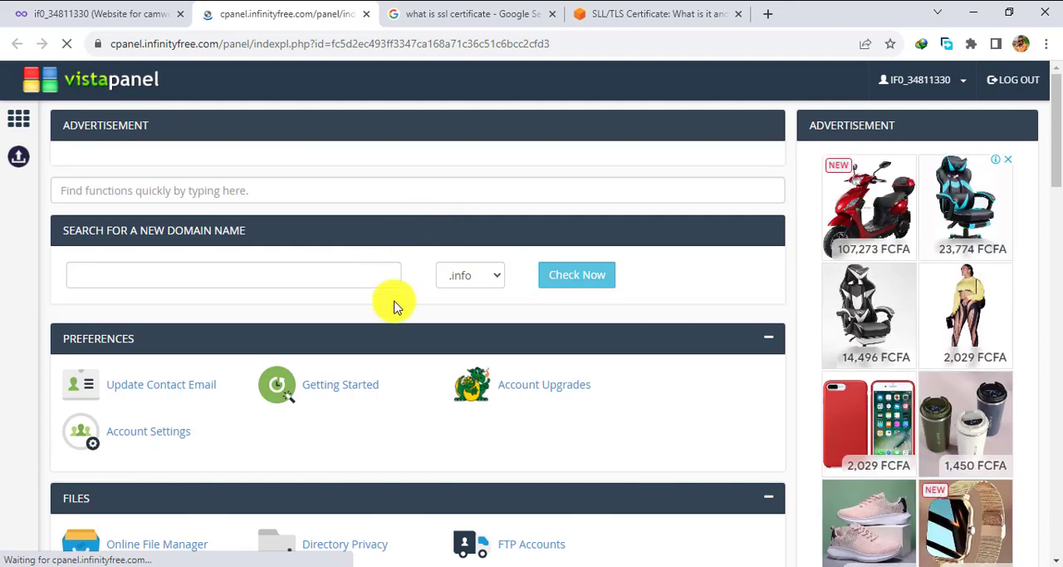
Skim the control panel's function sections from Preferences and Files down to Advanced and Support.
scroll(394, 306, down, 6)
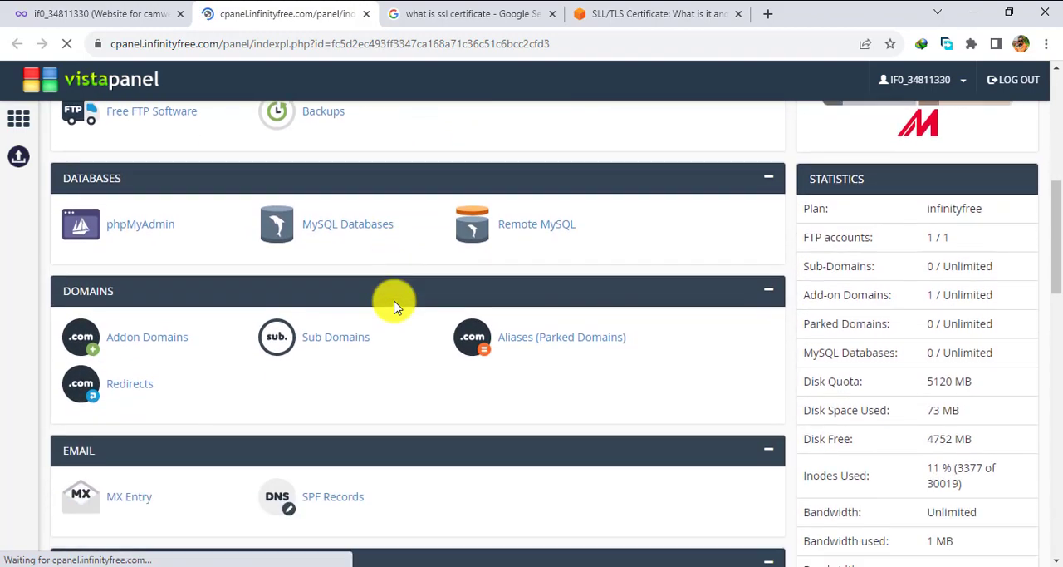
scroll(395, 307, down, 3)
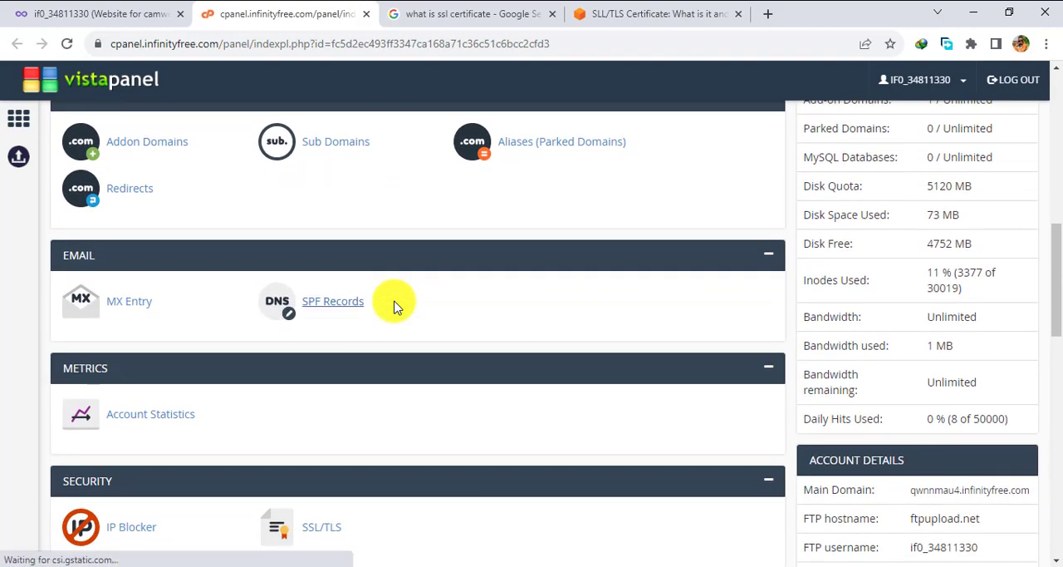
scroll(394, 307, down, 4)
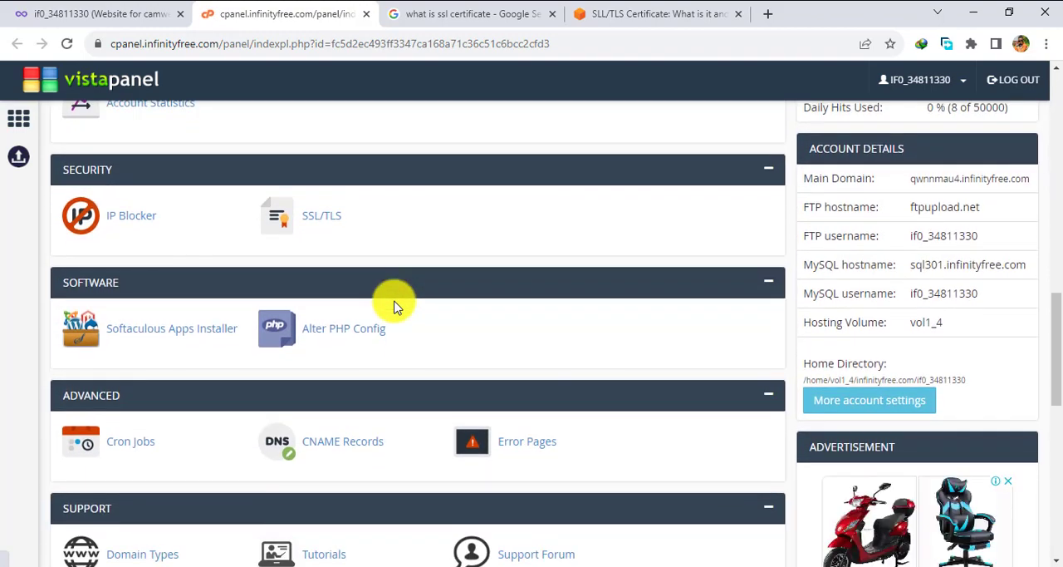
scroll(395, 307, down, 1)
scroll(394, 306, down, 2)
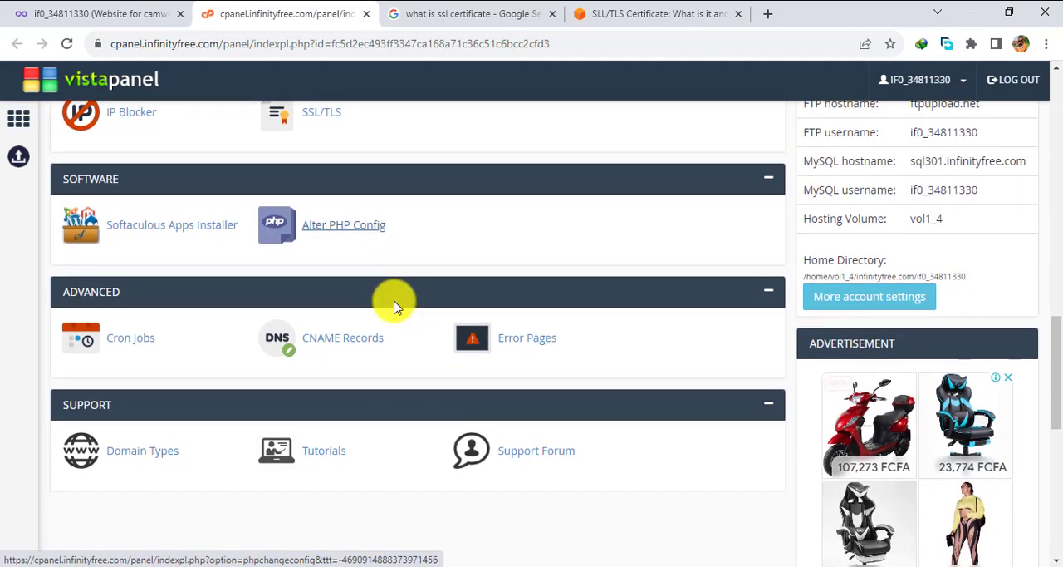
scroll(394, 307, down, 3)
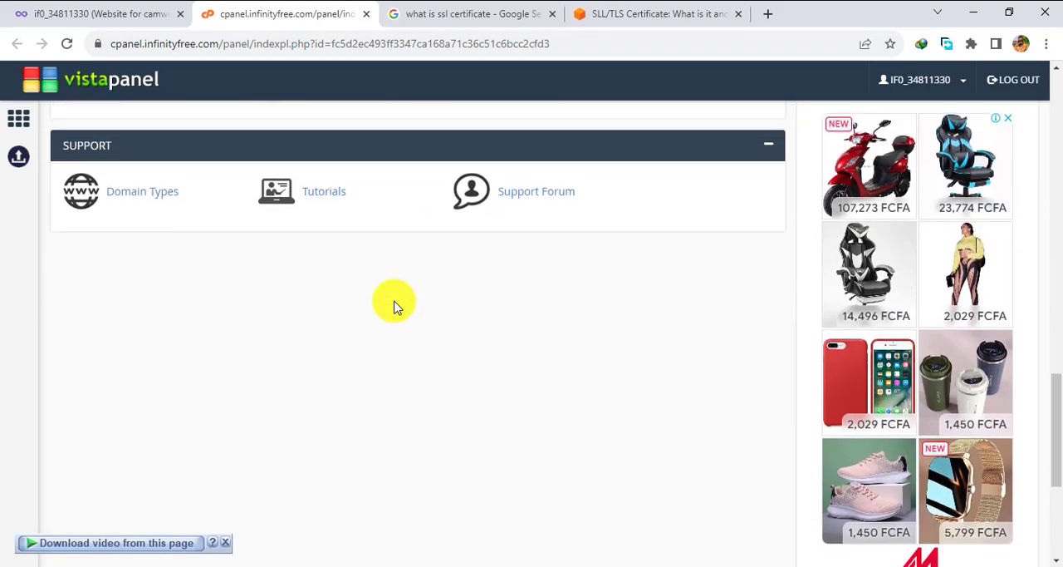
scroll(395, 307, up, 9)
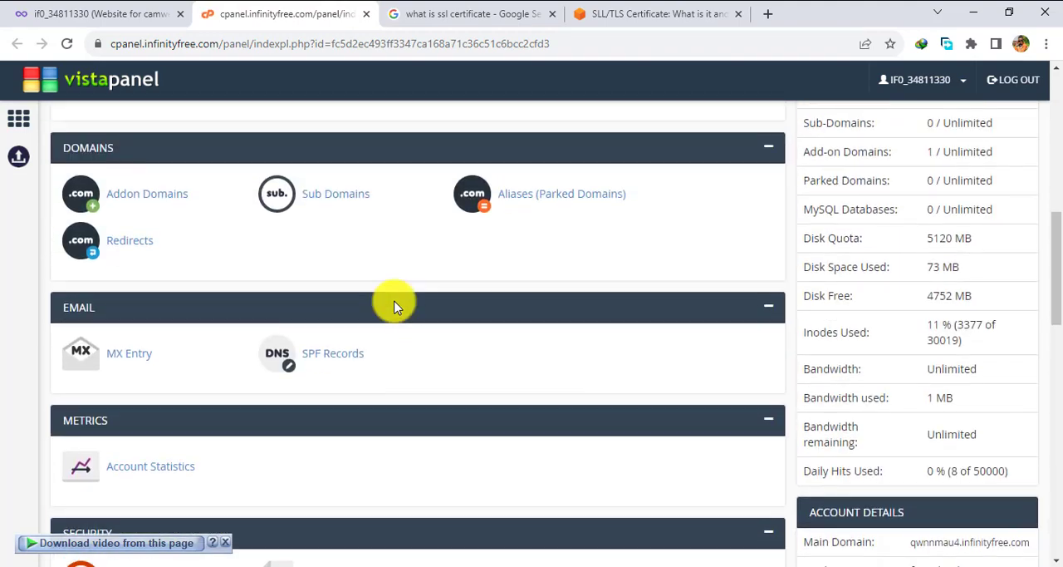
scroll(394, 306, up, 3)
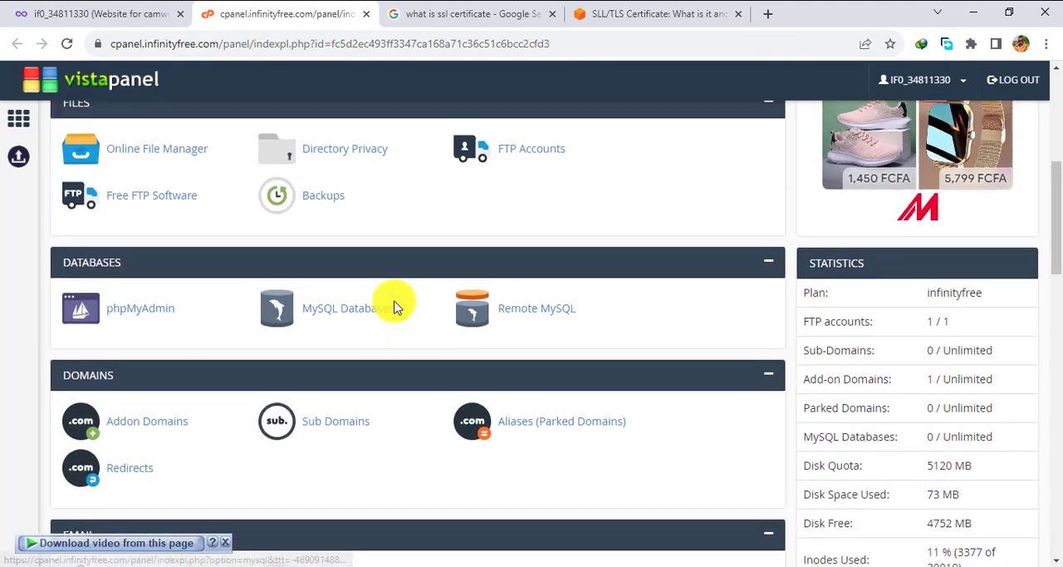
scroll(394, 306, up, 2)
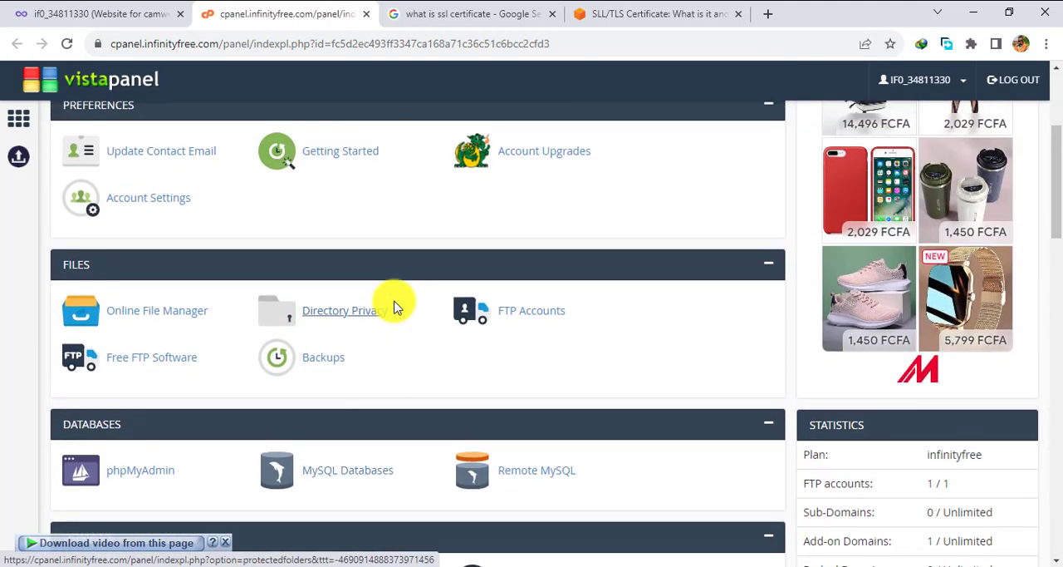
scroll(424, 249, up, 2)
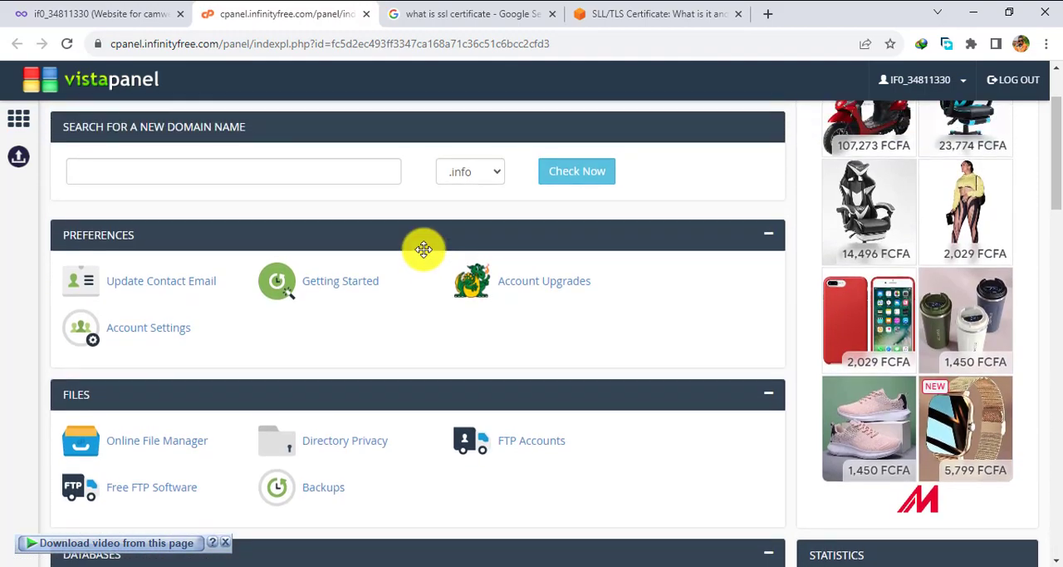
scroll(423, 250, up, 1)
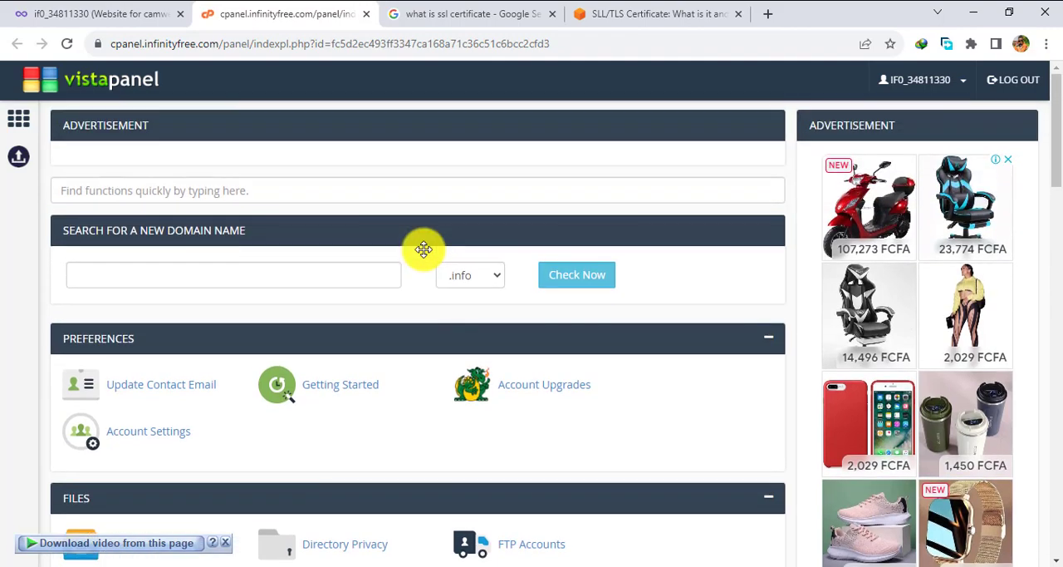
scroll(423, 249, down, 3)
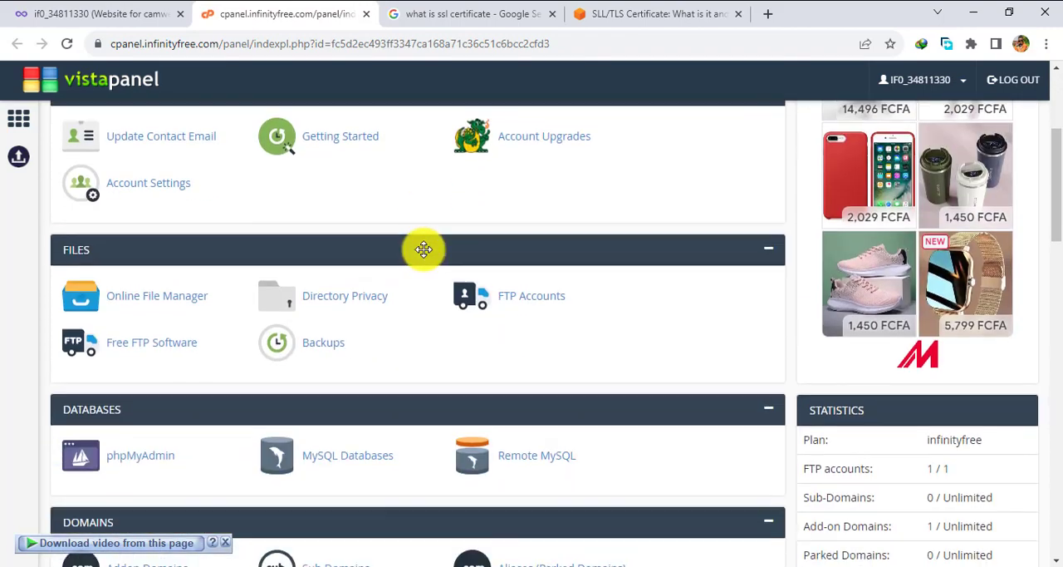
scroll(423, 250, down, 2)
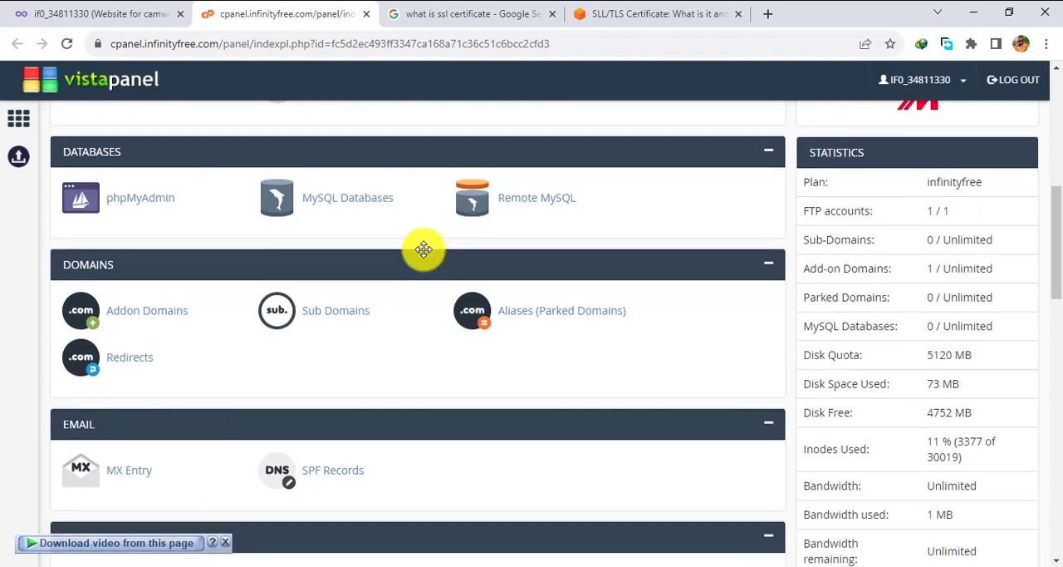
scroll(423, 249, down, 2)
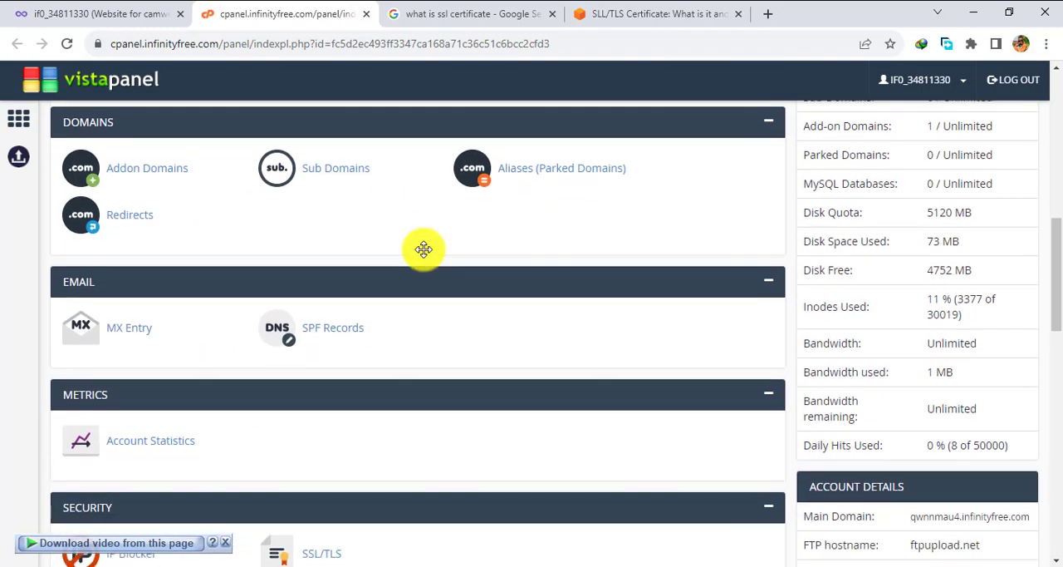
scroll(424, 249, up, 2)
scroll(424, 250, up, 3)
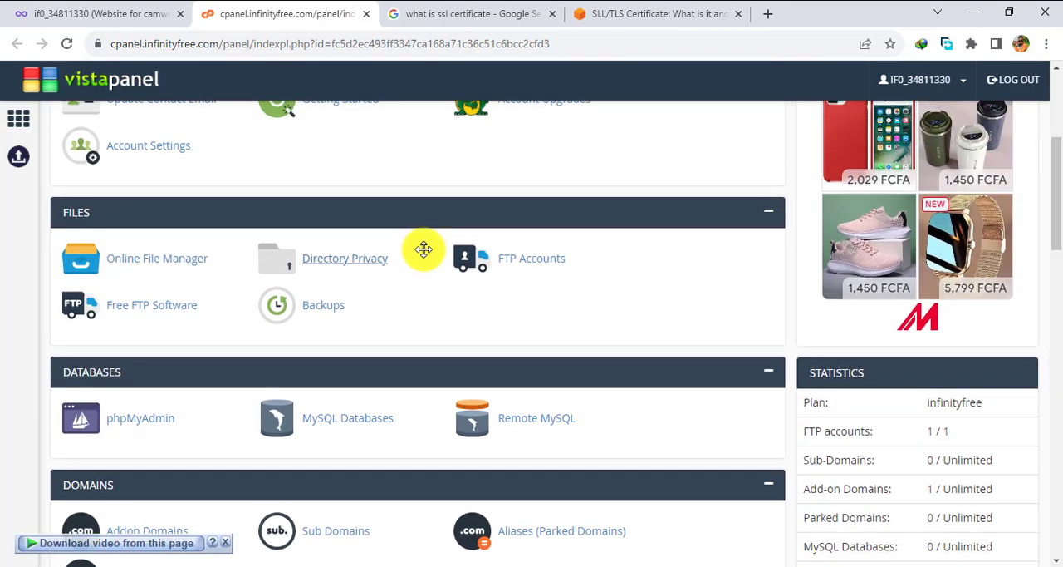
scroll(423, 249, up, 2)
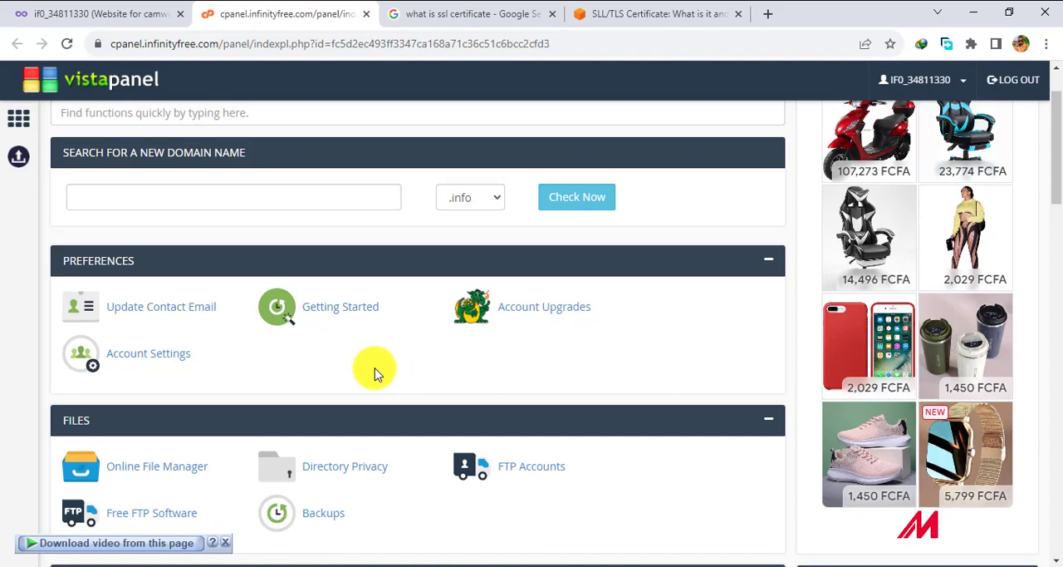
Review the Files, Databases, Domains, Email, Metrics, Security and Software tools section by section.
scroll(374, 373, down, 3)
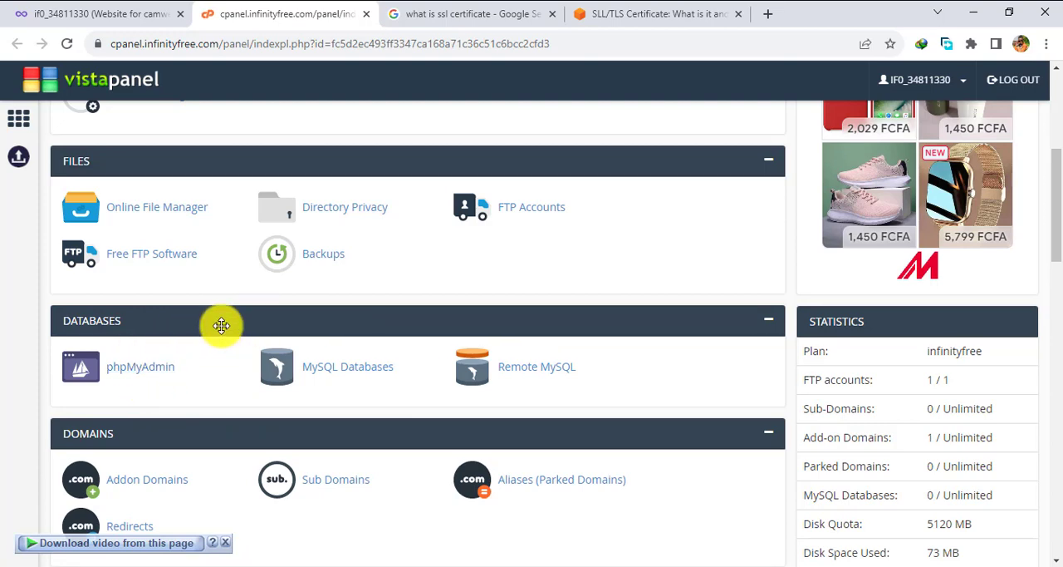
scroll(221, 324, down, 3)
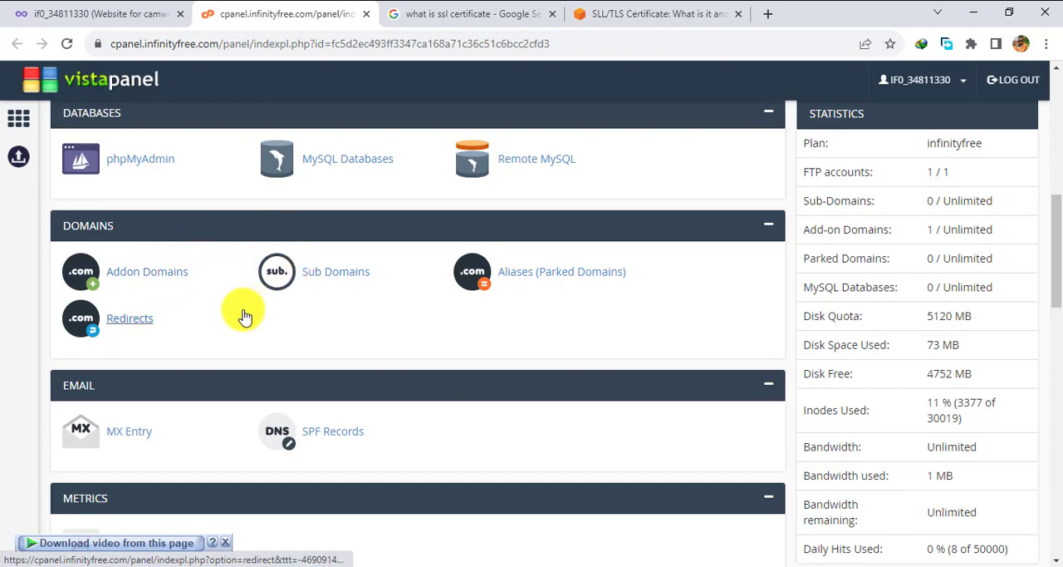
scroll(237, 318, down, 2)
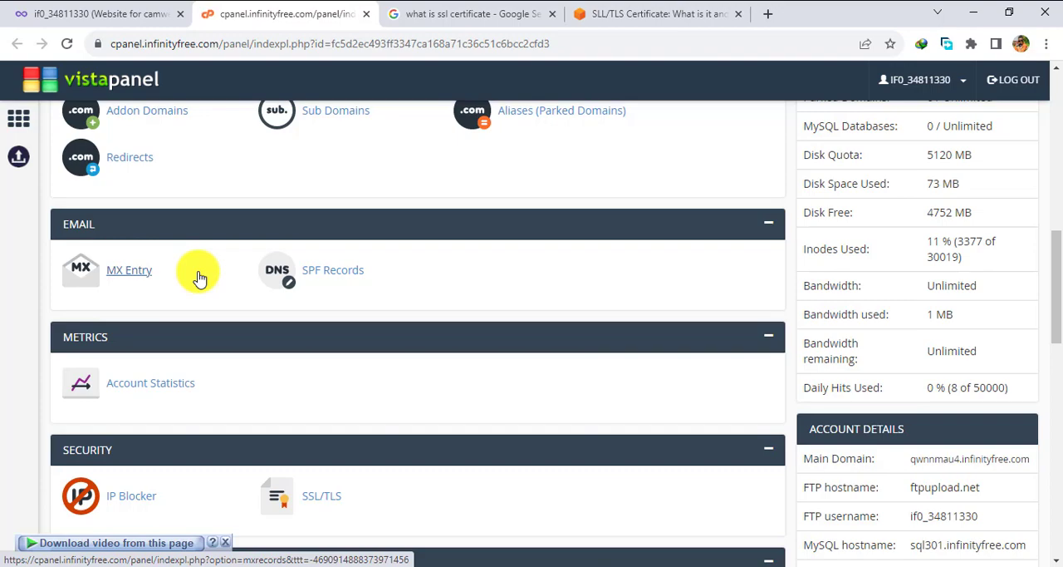
scroll(199, 278, down, 3)
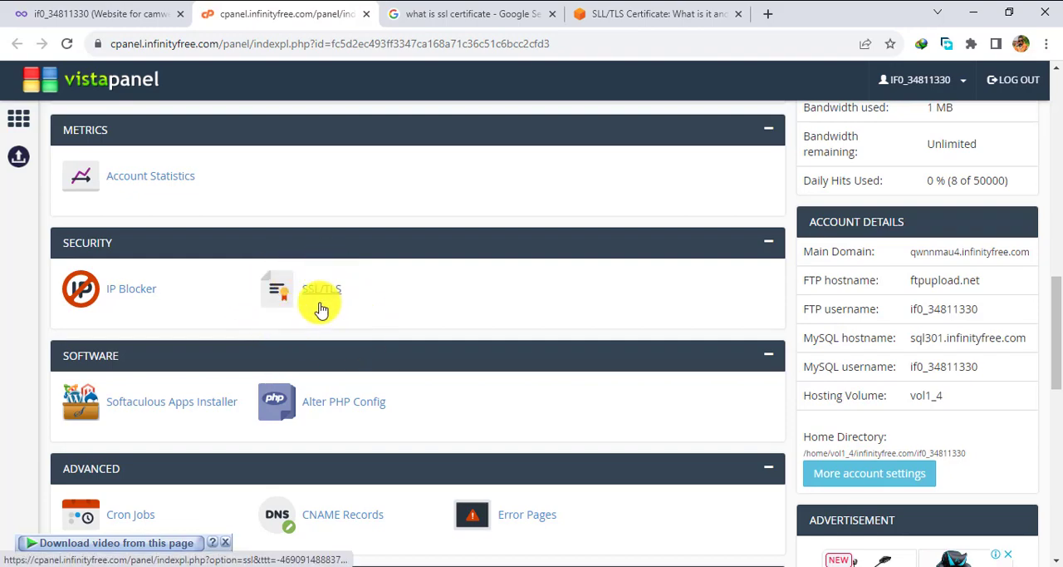
scroll(253, 319, down, 1)
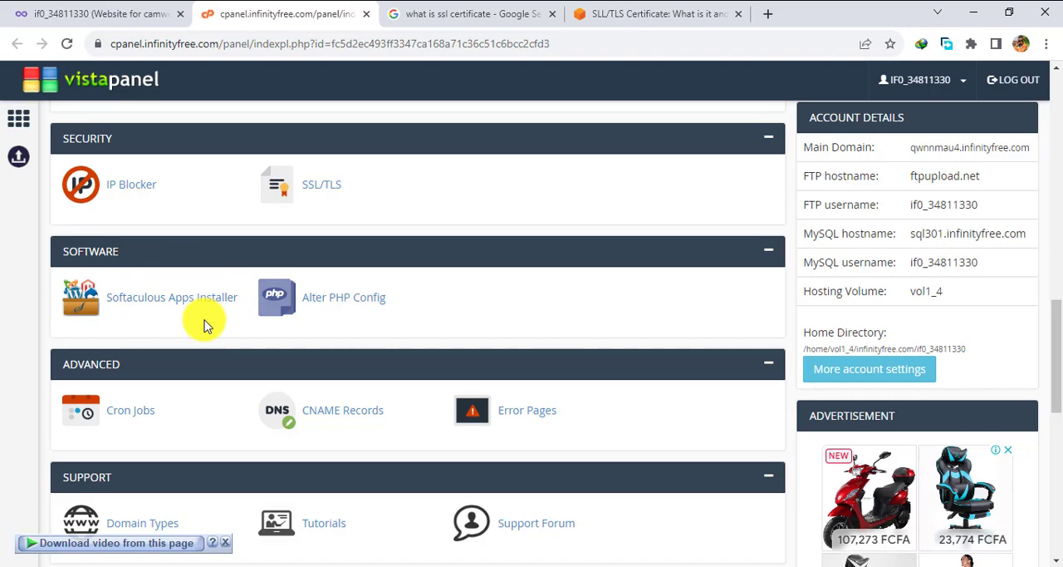
scroll(206, 324, down, 2)
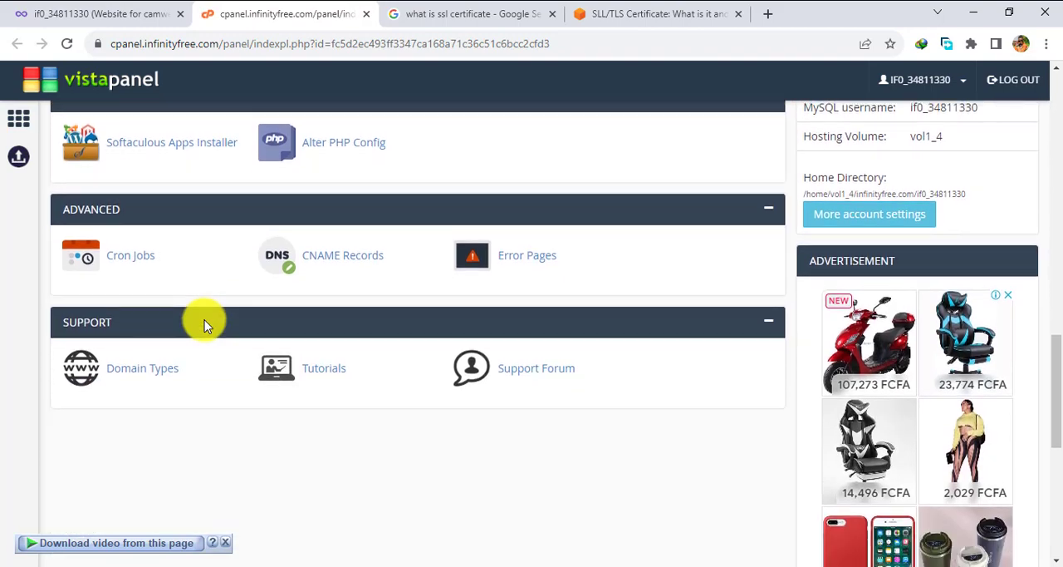
scroll(204, 324, up, 2)
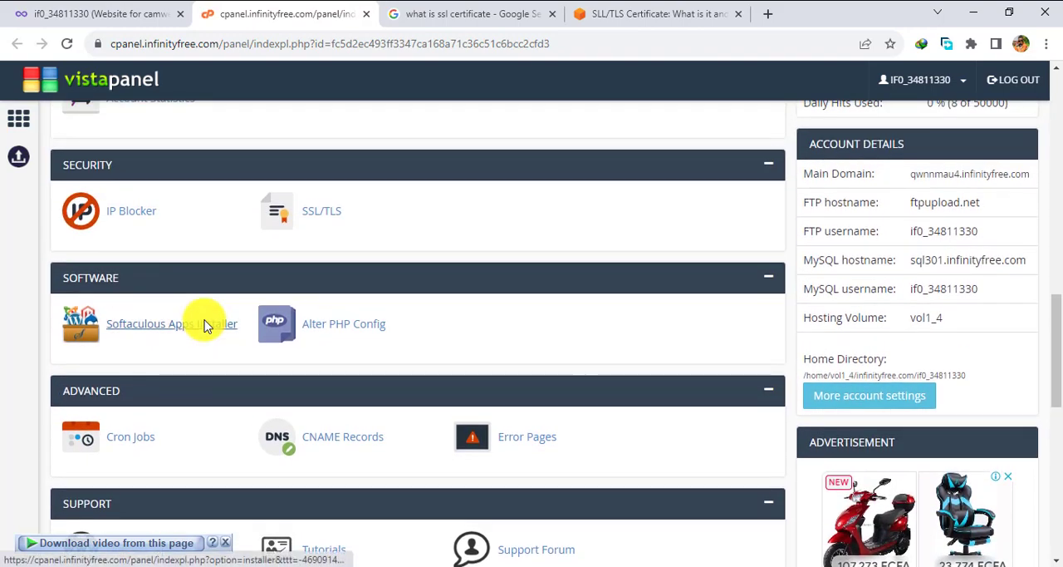
Examine the hosting plan's Statistics and Account Details, covering domains, disk space, bandwidth and host names.
scroll(206, 326, up, 4)
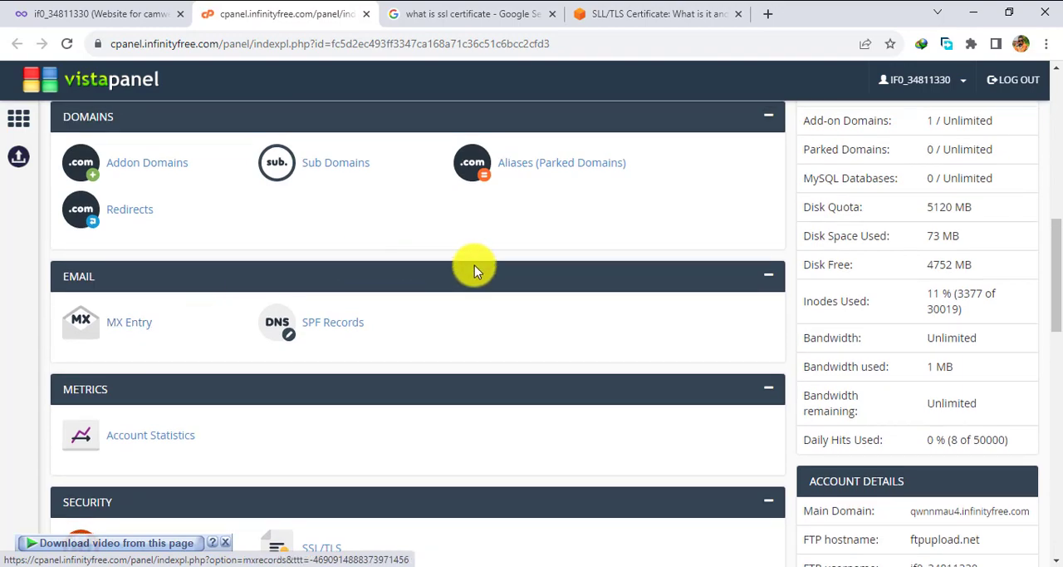
scroll(515, 290, up, 3)
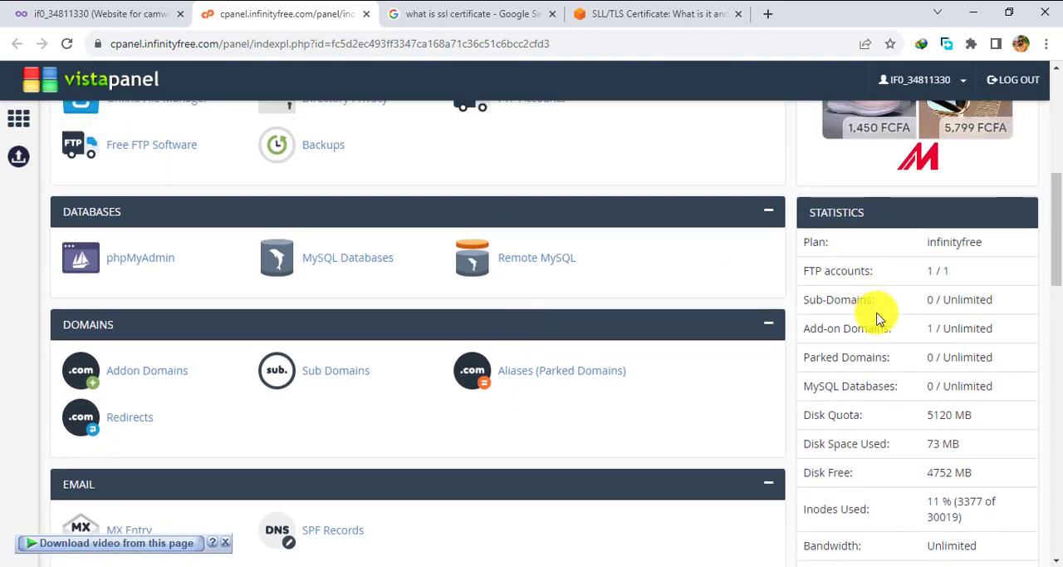
scroll(878, 316, down, 1)
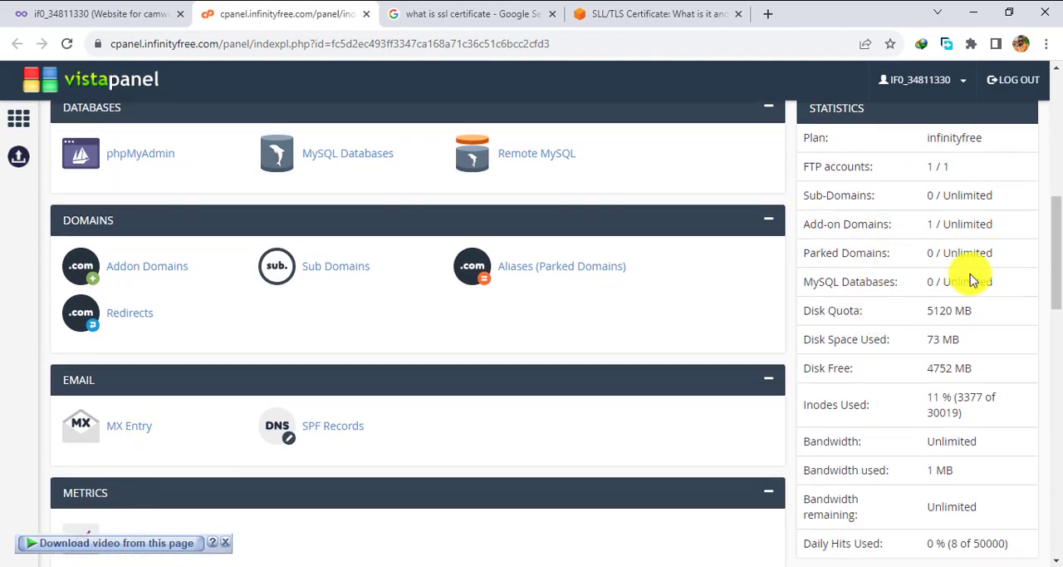
scroll(889, 311, down, 2)
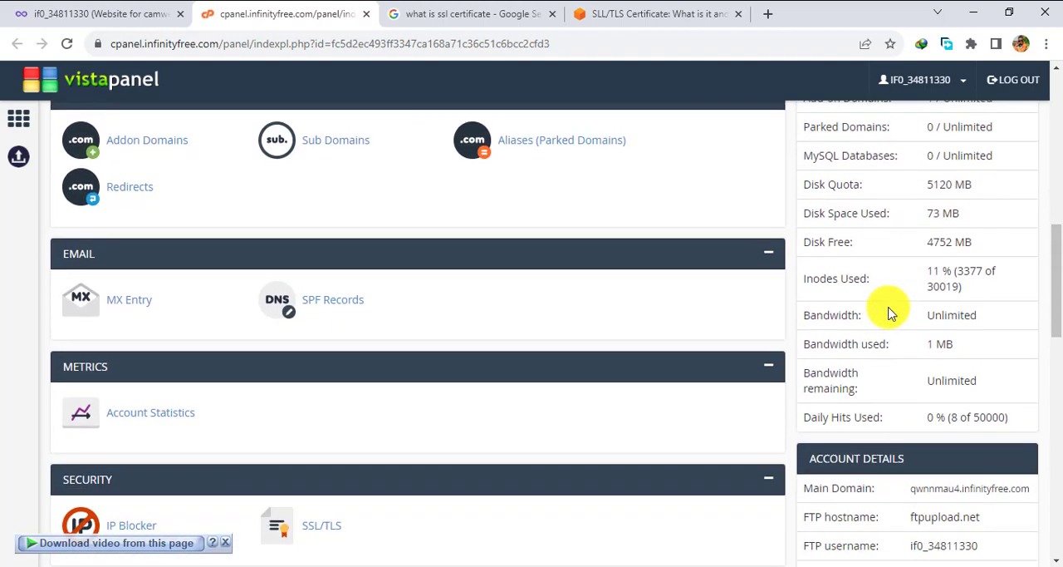
scroll(921, 316, down, 2)
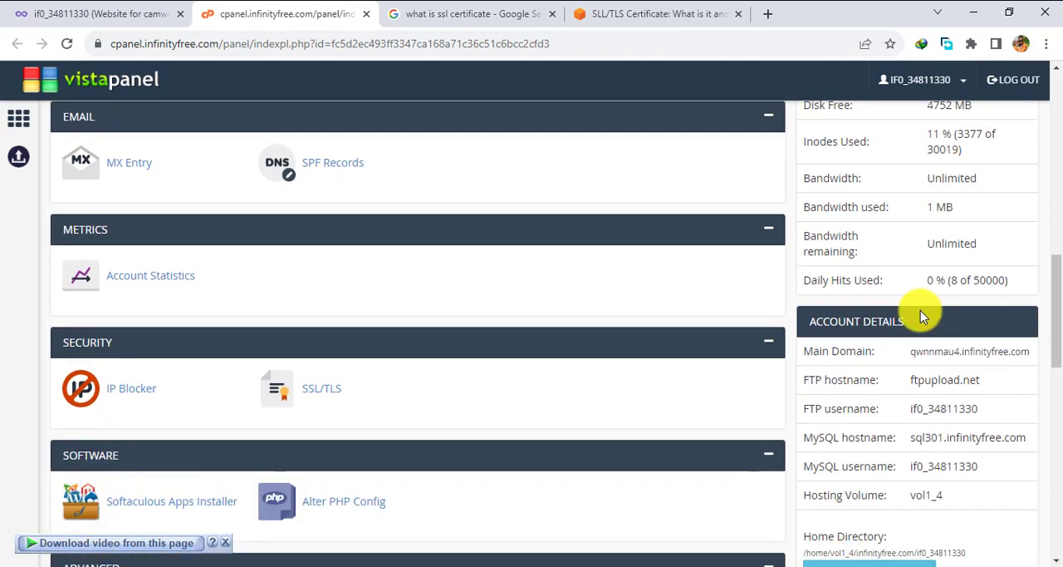
scroll(921, 314, down, 1)
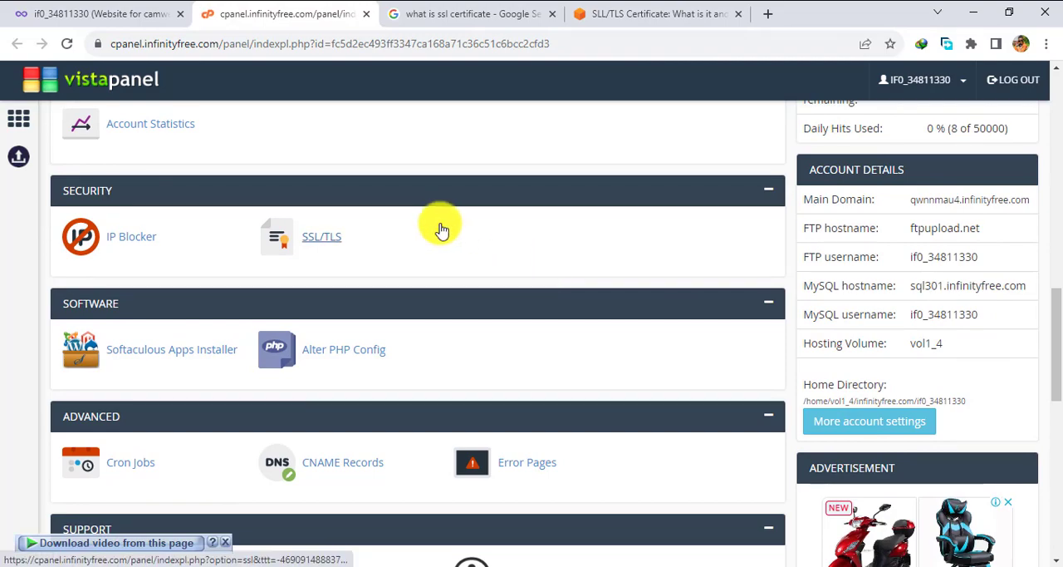
Return to the hosting account page of the camwechop.free.nf website and open its File Manager.
scroll(442, 230, up, 3)
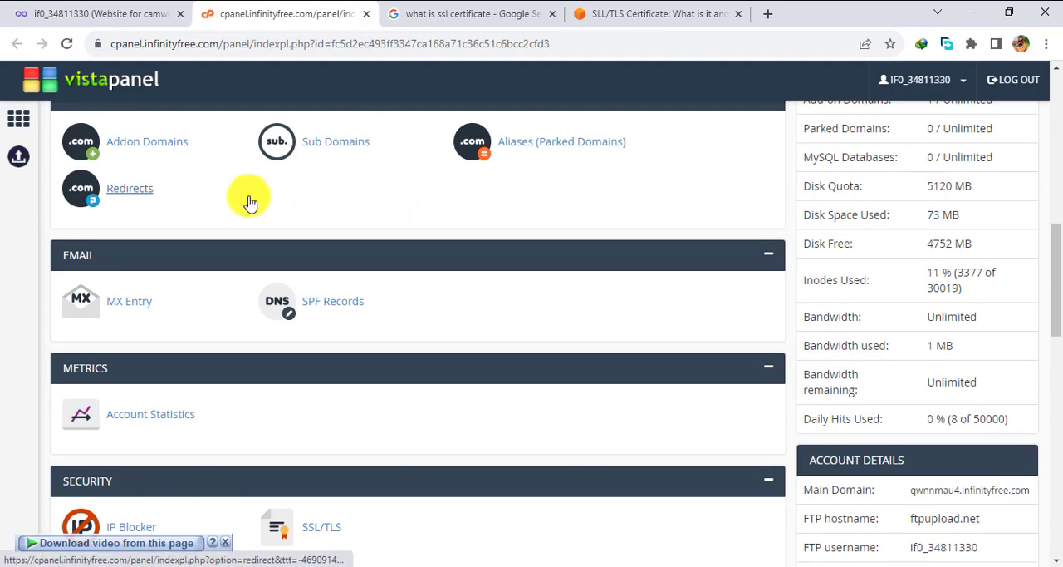
scroll(247, 202, up, 2)
click(81, 14)
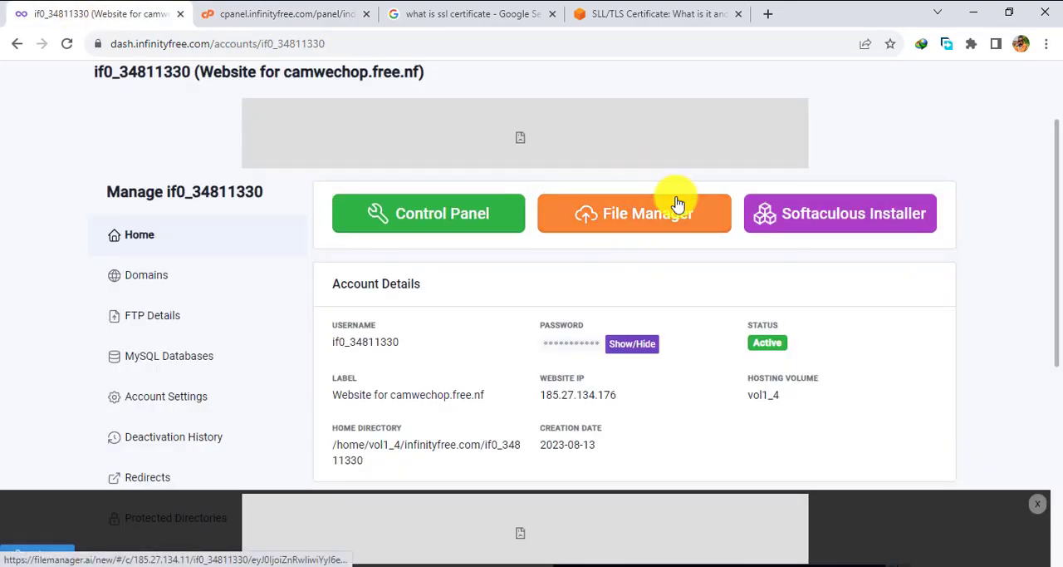
click(640, 222)
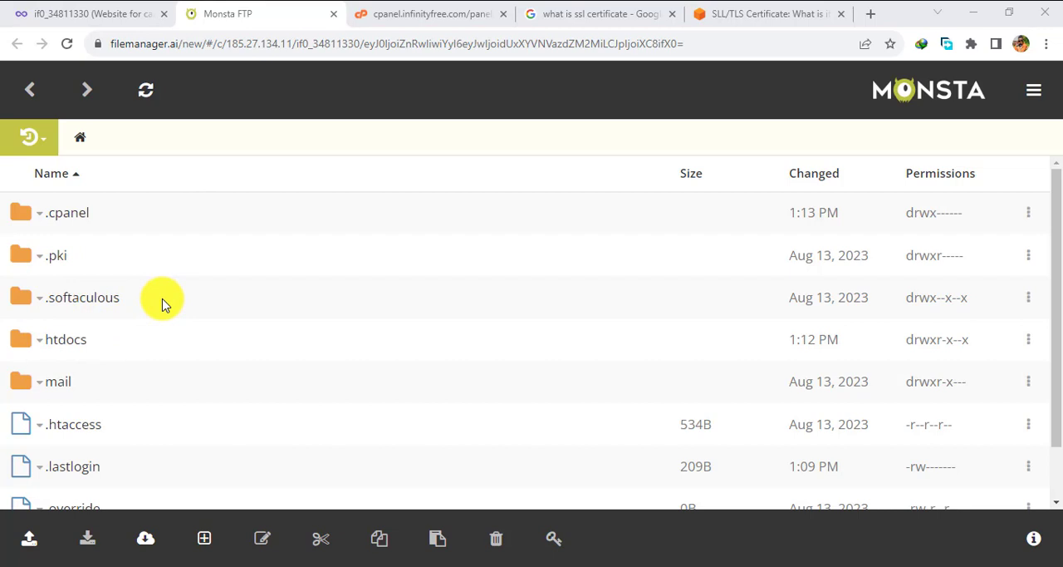
Inspect the contents of the htdocs folder in the file manager and return to the home directory.
click(40, 348)
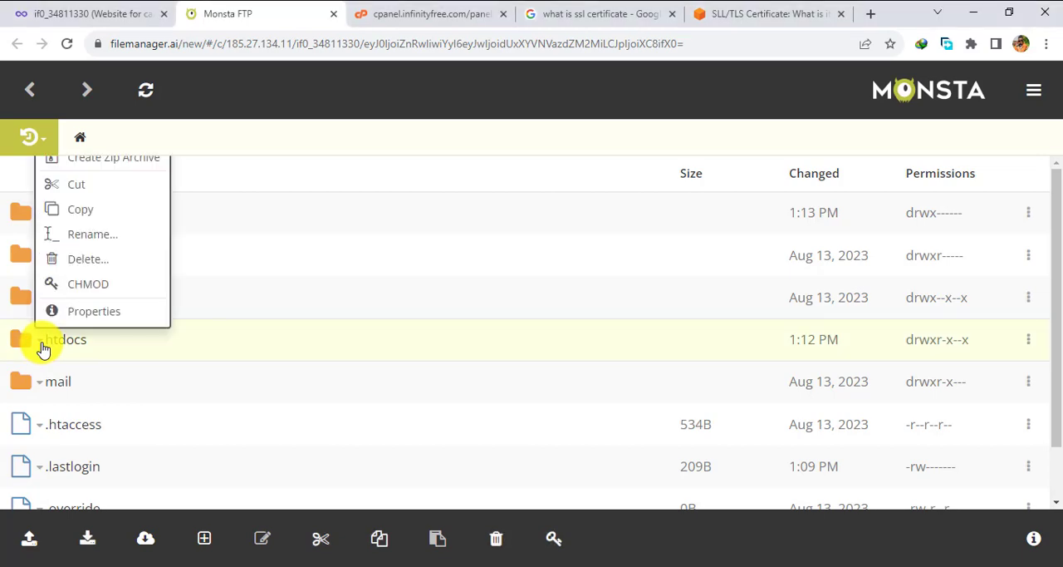
scroll(57, 277, down, 2)
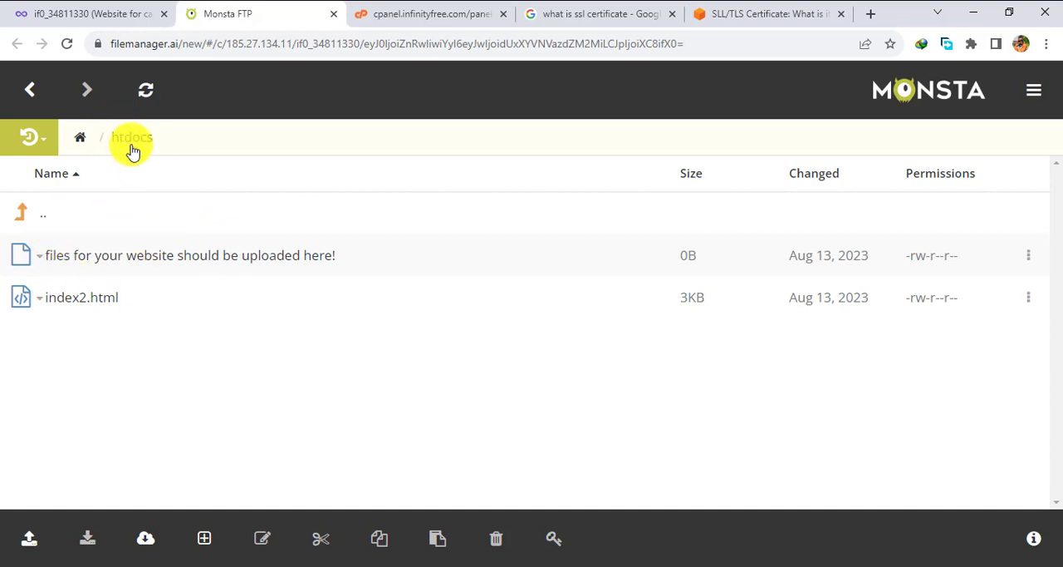
click(30, 95)
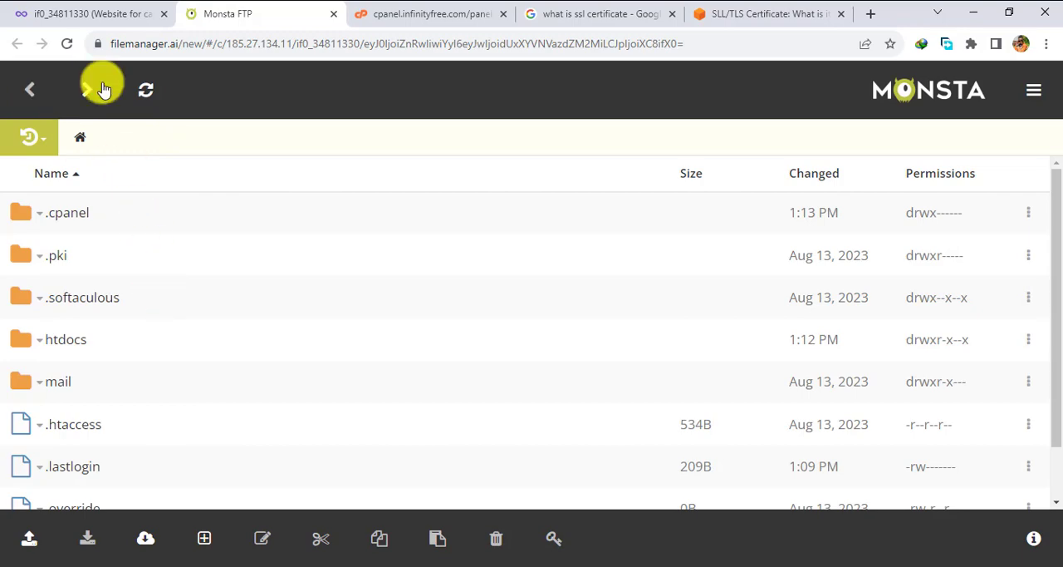
Check the control panel's Software section and launch the Softaculous Installer from the hosting account page.
click(78, 12)
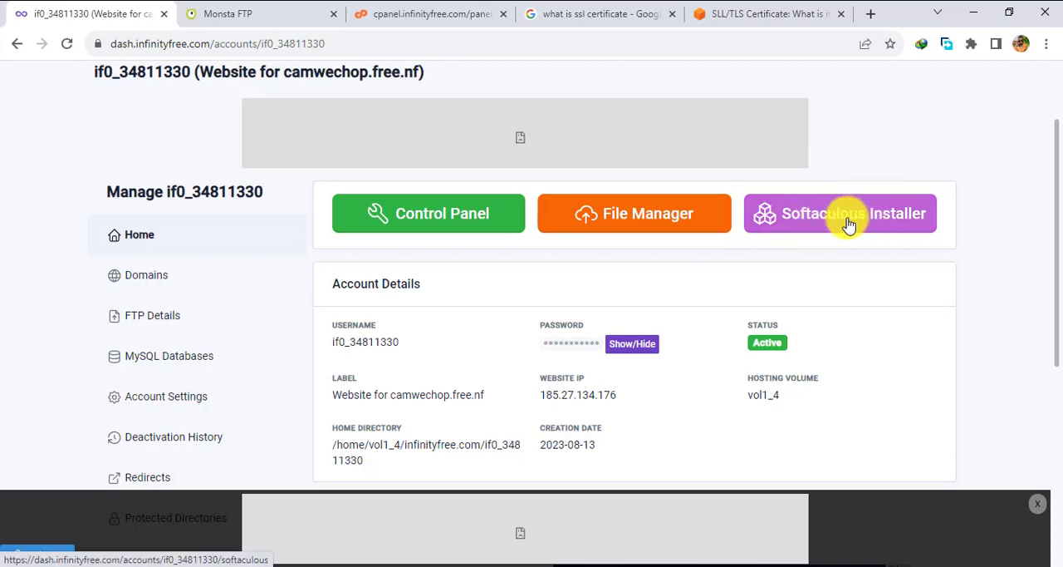
click(419, 7)
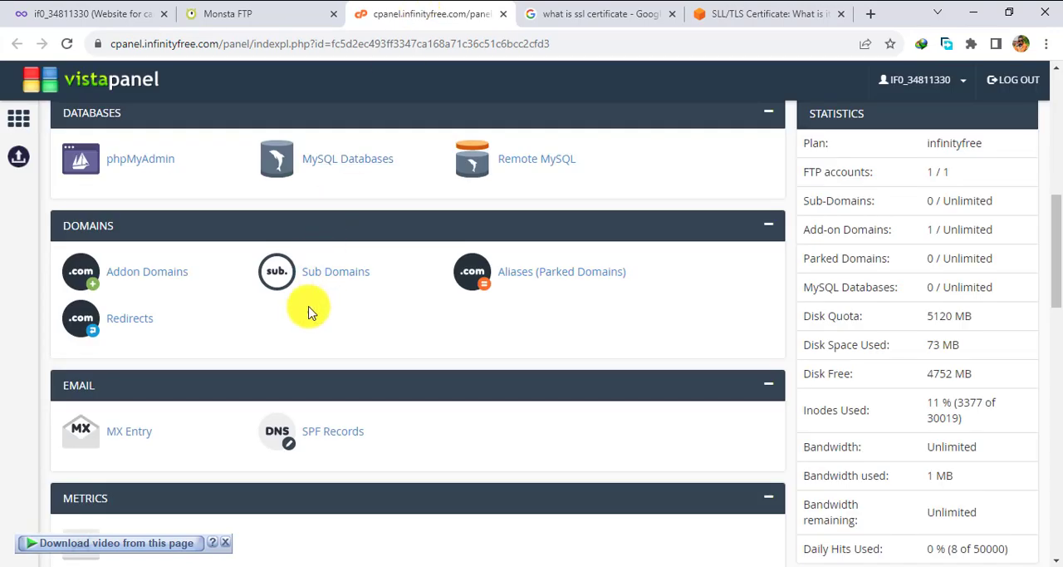
scroll(308, 310, down, 5)
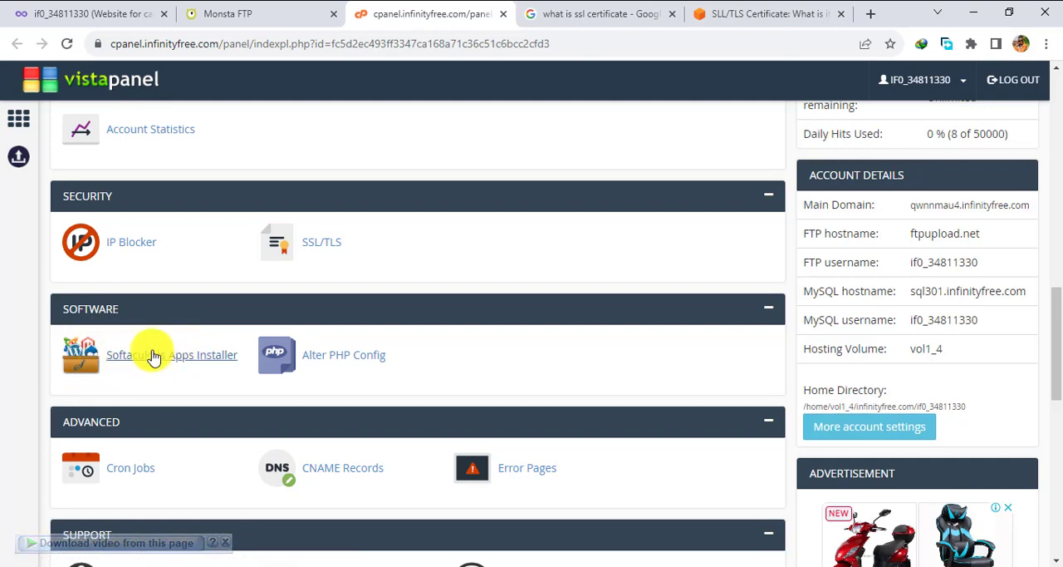
click(106, 8)
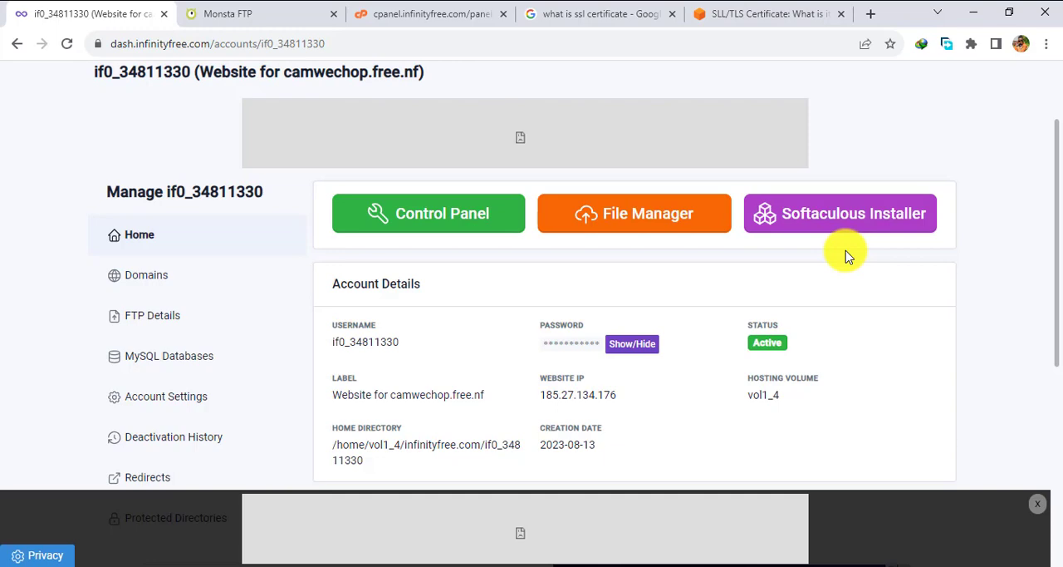
click(844, 212)
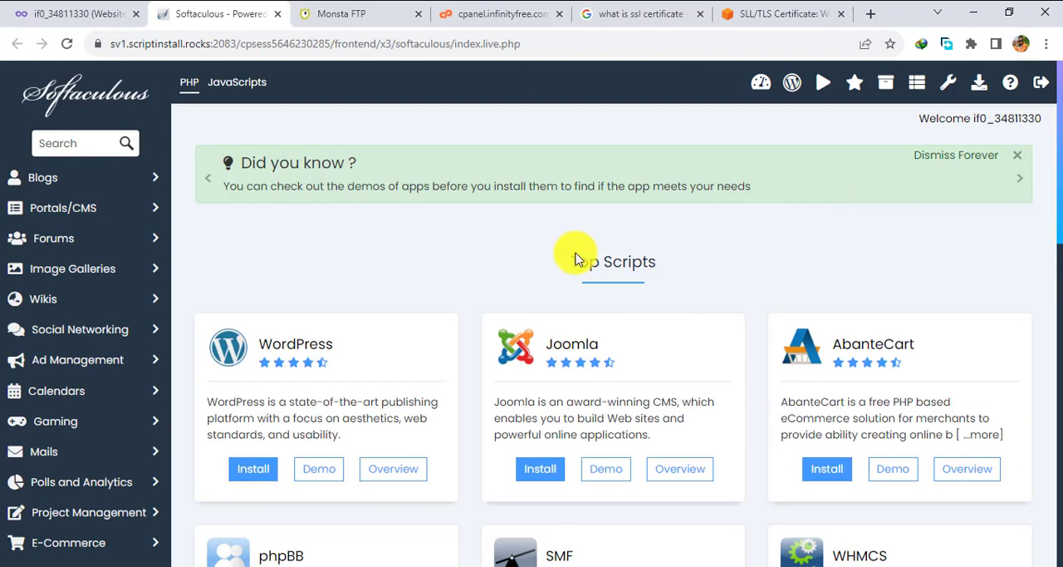
Look through the Top Scripts available in Softaculous, from WordPress and Joomla down to ClipBucket and Gallery.
scroll(538, 285, down, 2)
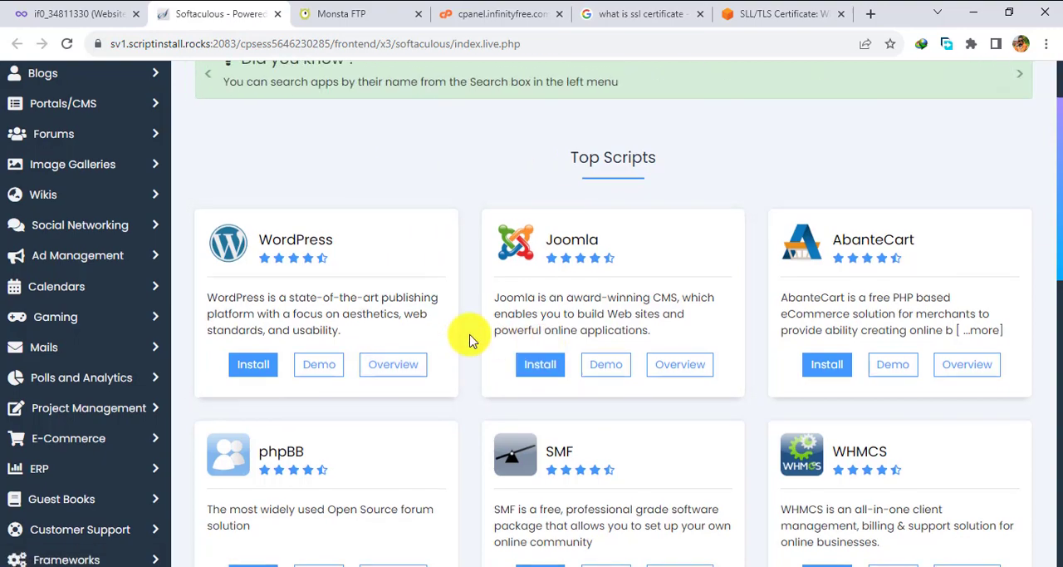
scroll(469, 341, down, 5)
scroll(469, 340, down, 1)
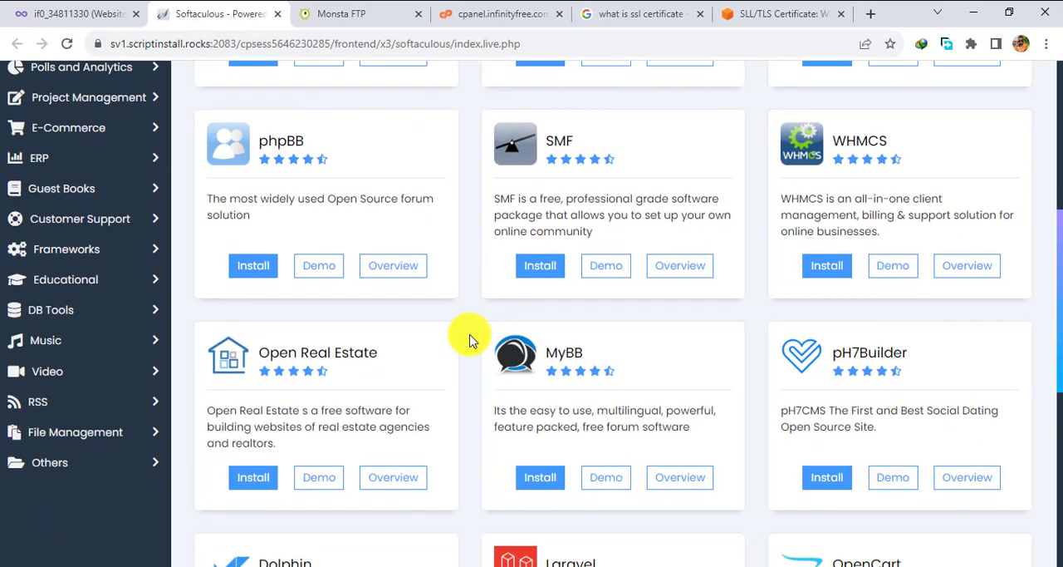
scroll(469, 341, down, 5)
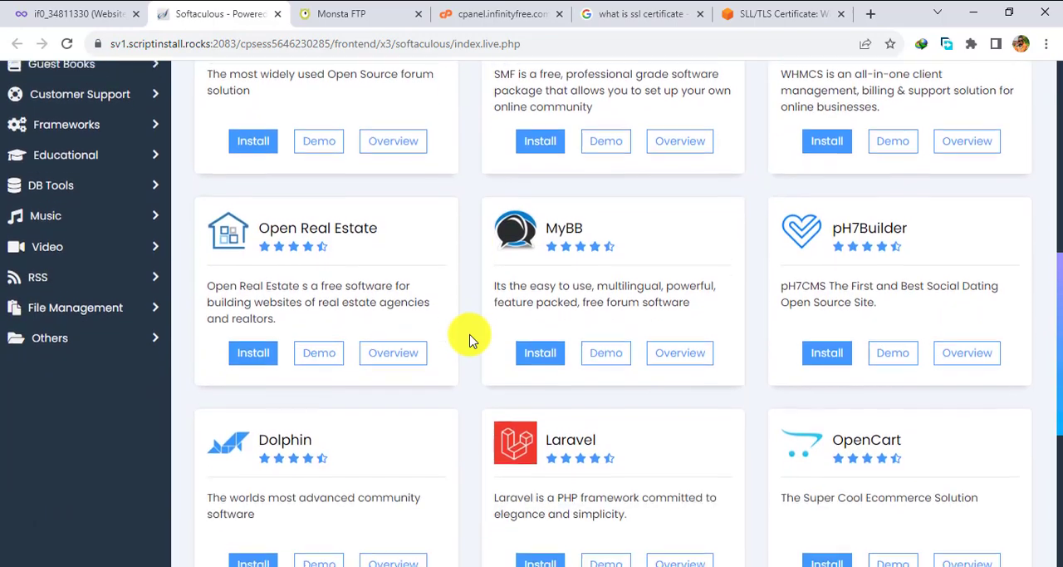
scroll(469, 340, down, 4)
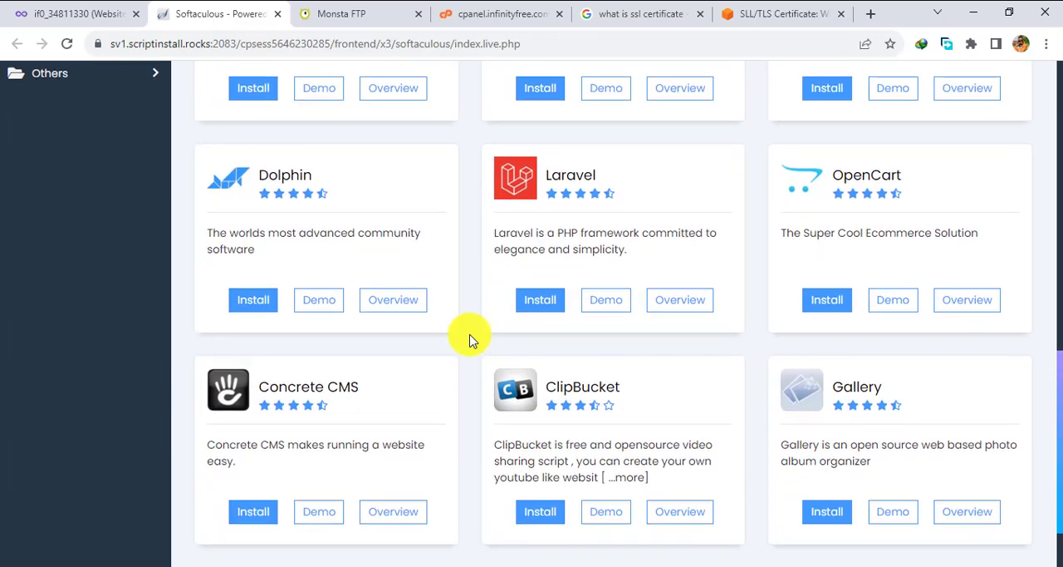
scroll(469, 341, up, 8)
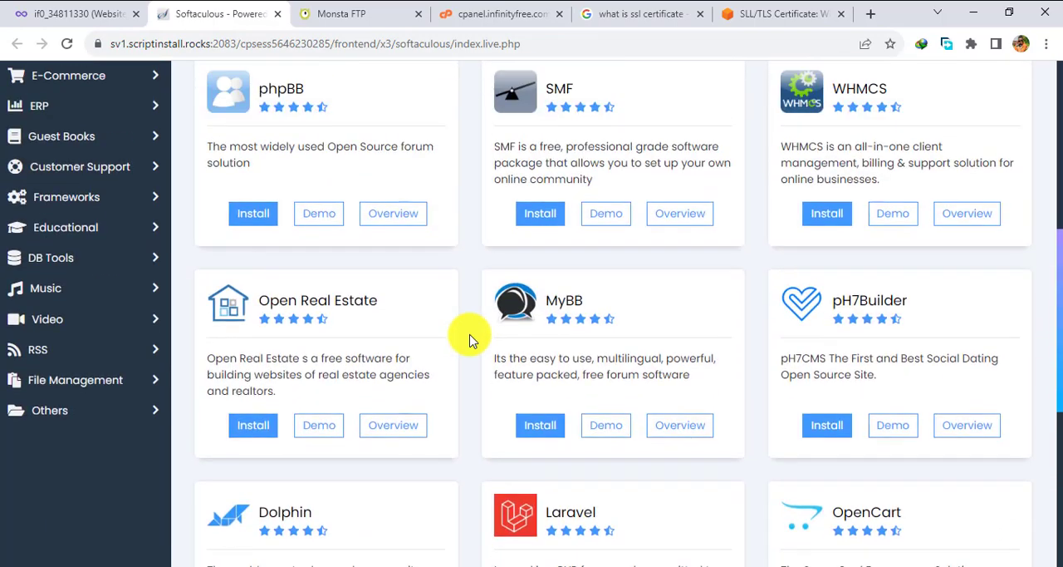
scroll(470, 340, up, 8)
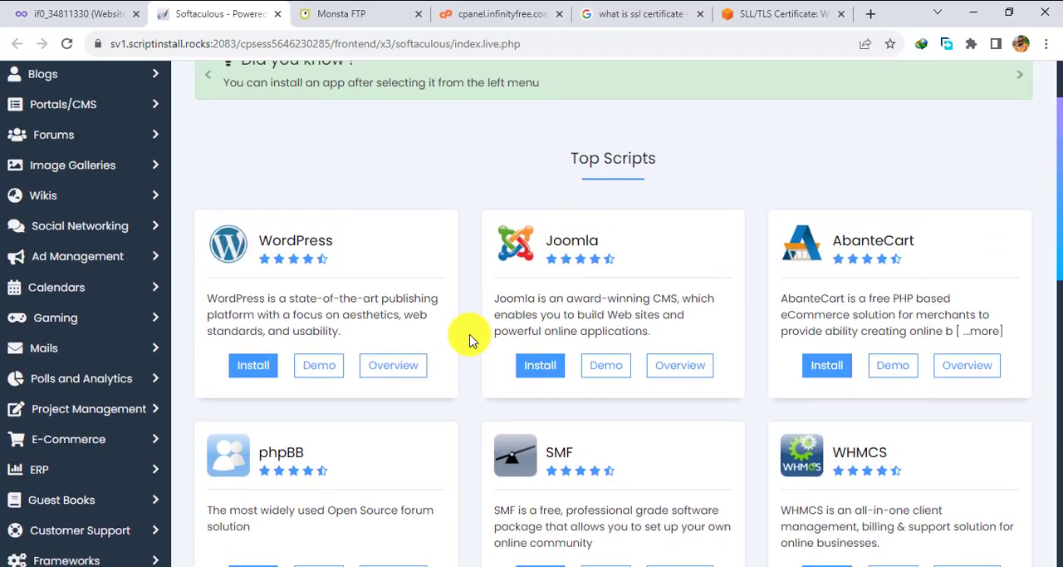
scroll(469, 341, down, 3)
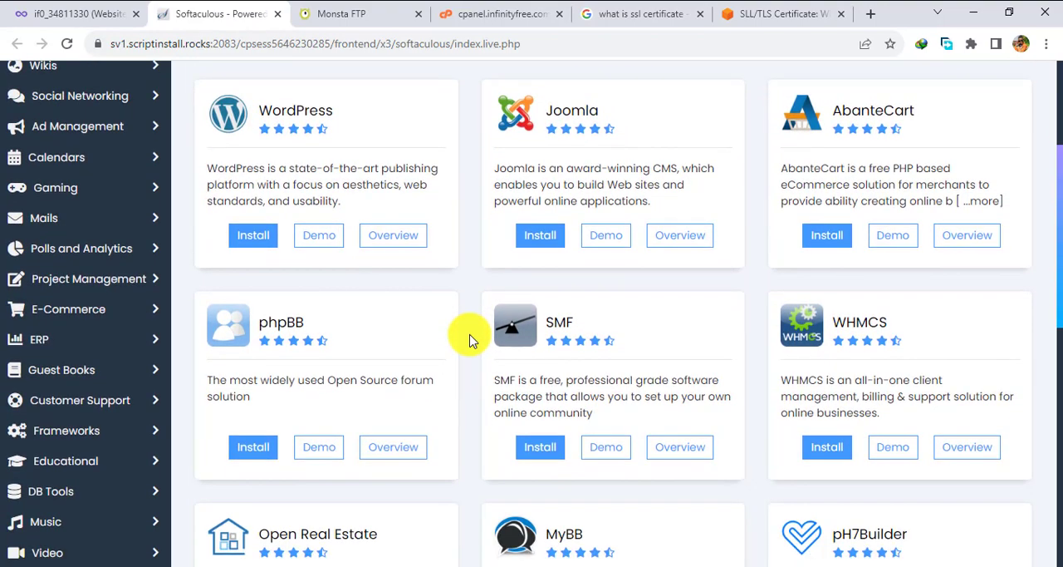
Open the WordPress overview in Softaculous and bring up its installation form.
scroll(469, 341, up, 1)
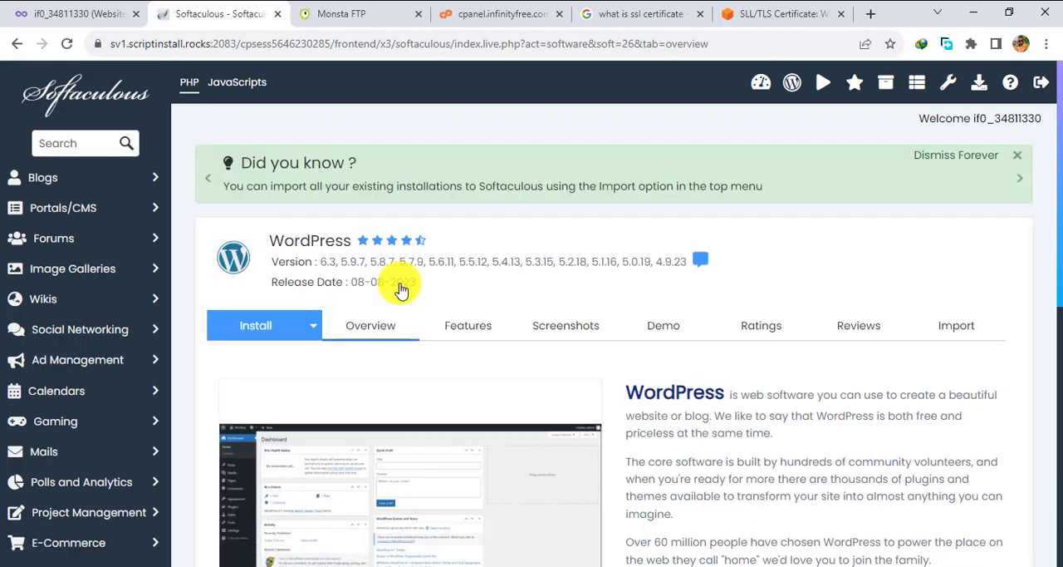
scroll(401, 289, down, 2)
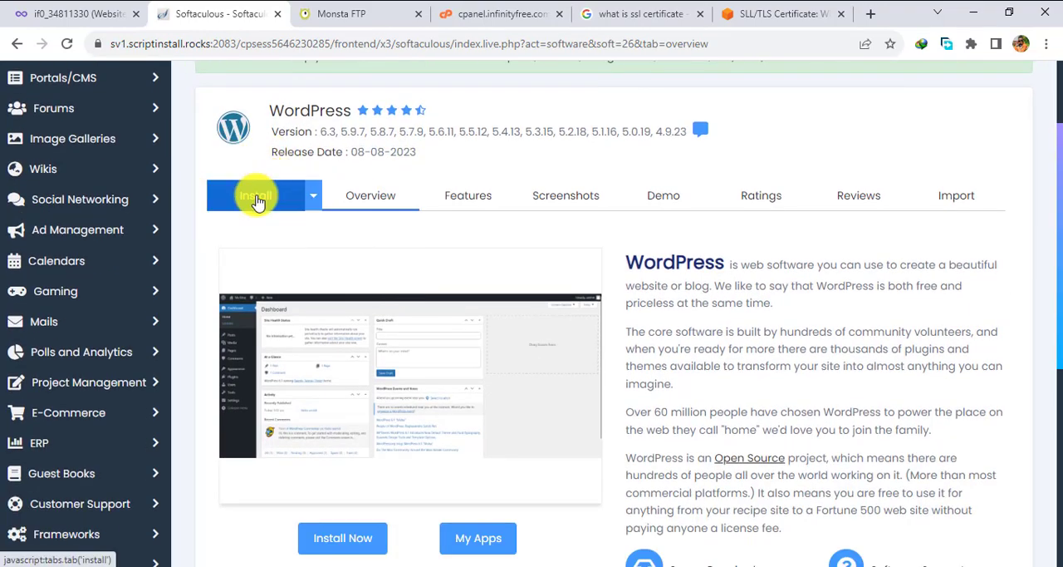
click(258, 202)
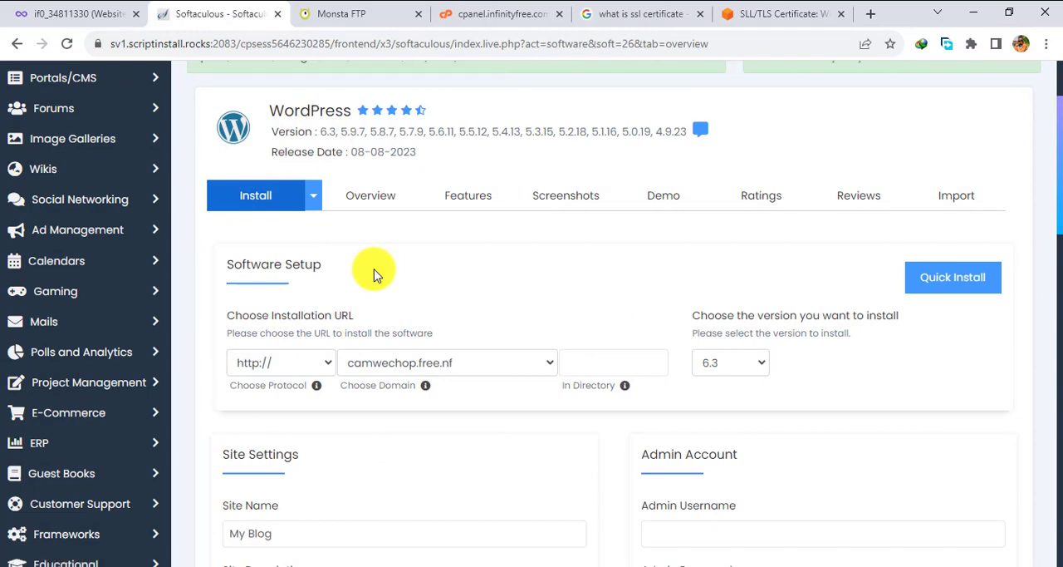
scroll(373, 275, down, 1)
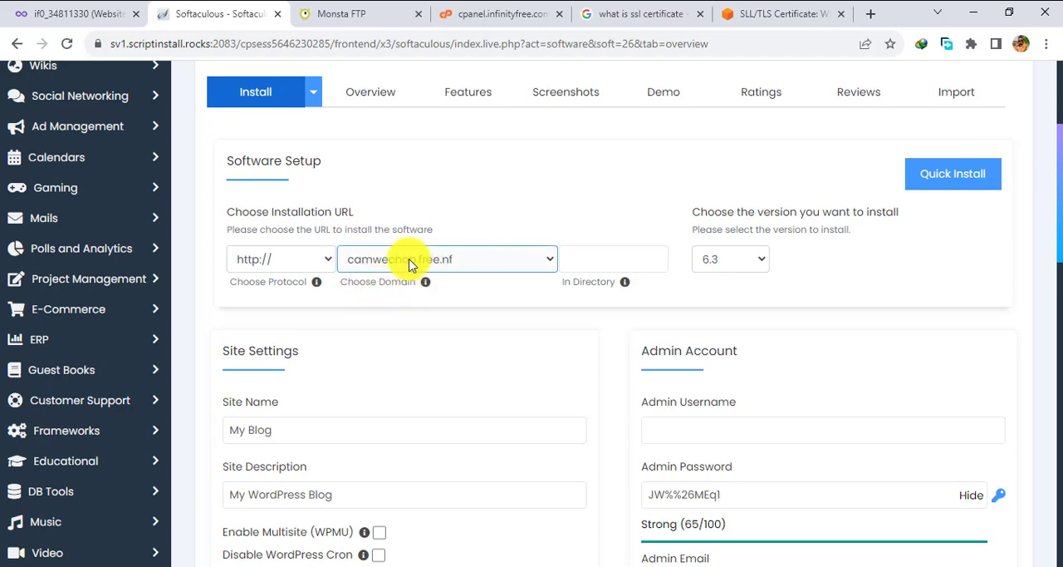
click(554, 262)
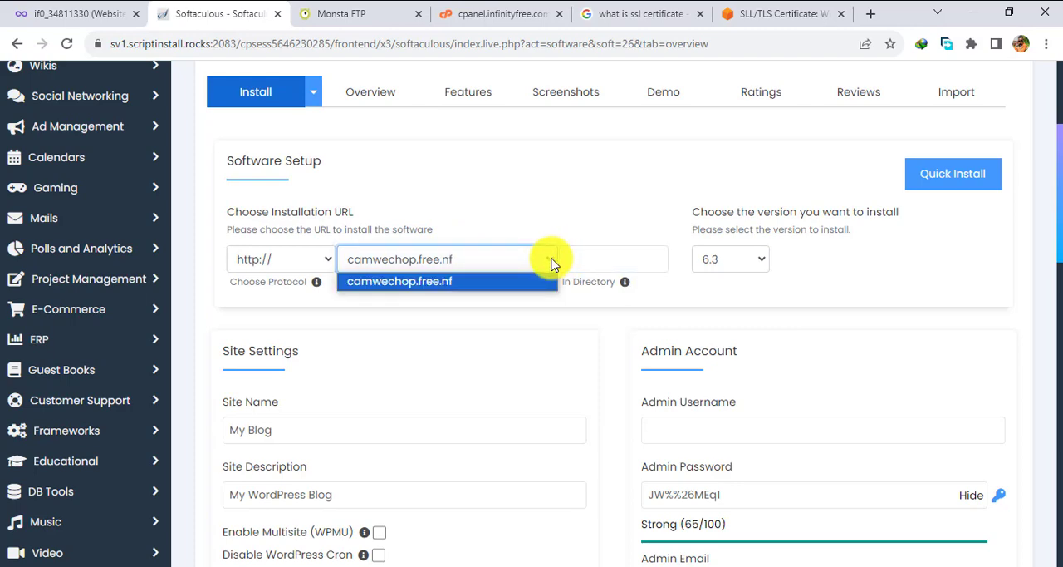
click(554, 262)
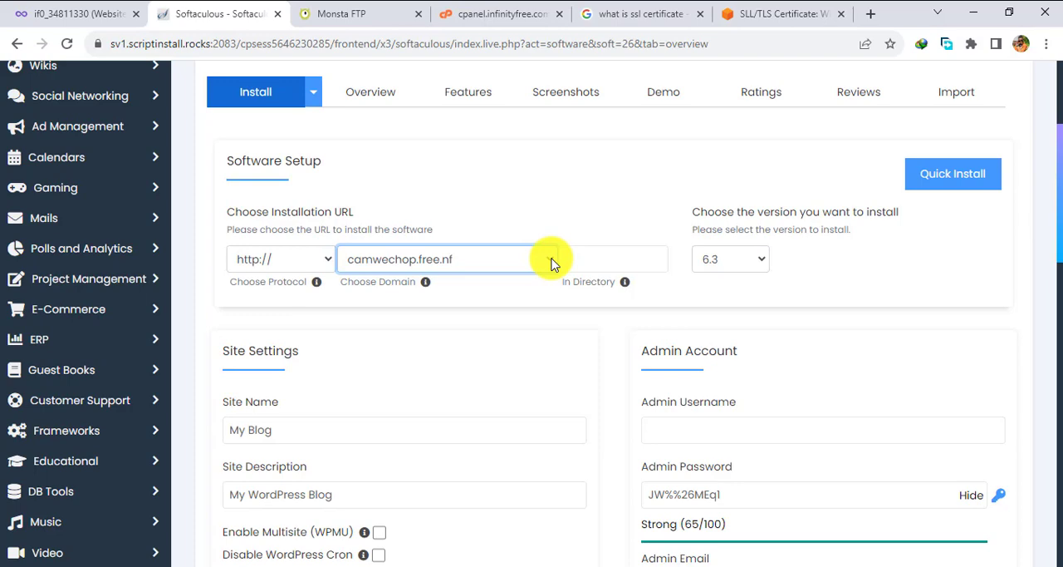
click(330, 263)
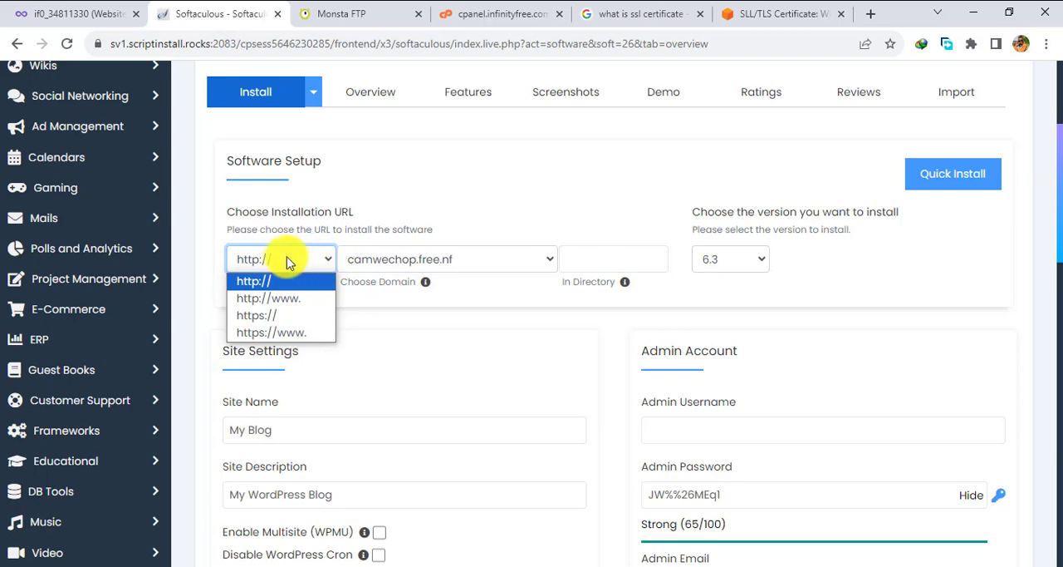
click(287, 317)
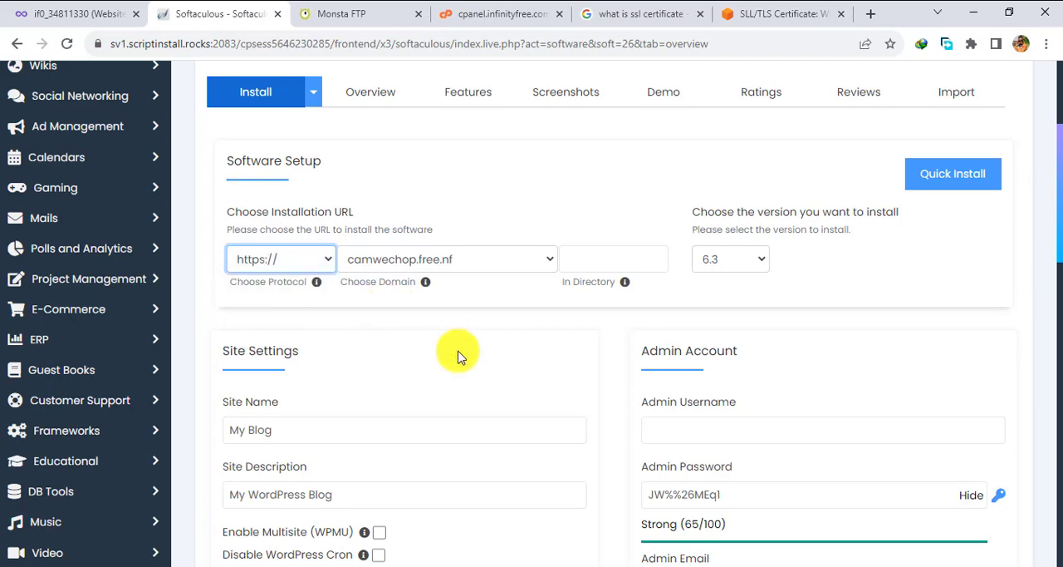
Replace the default site name in the Site Settings with "Came We Chop".
scroll(457, 351, down, 1)
click(269, 324)
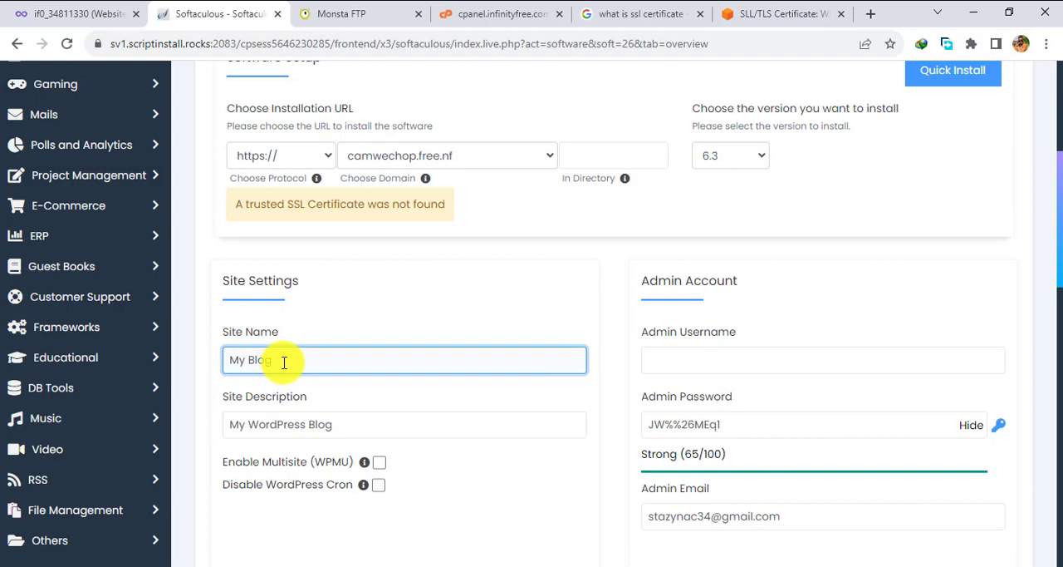
key(BackSpace)
key(BackSpace)
key(BackSpace)
key(BackSpace)
key(BackSpace)
key(BackSpace)
key(BackSpace)
text(Camewe)
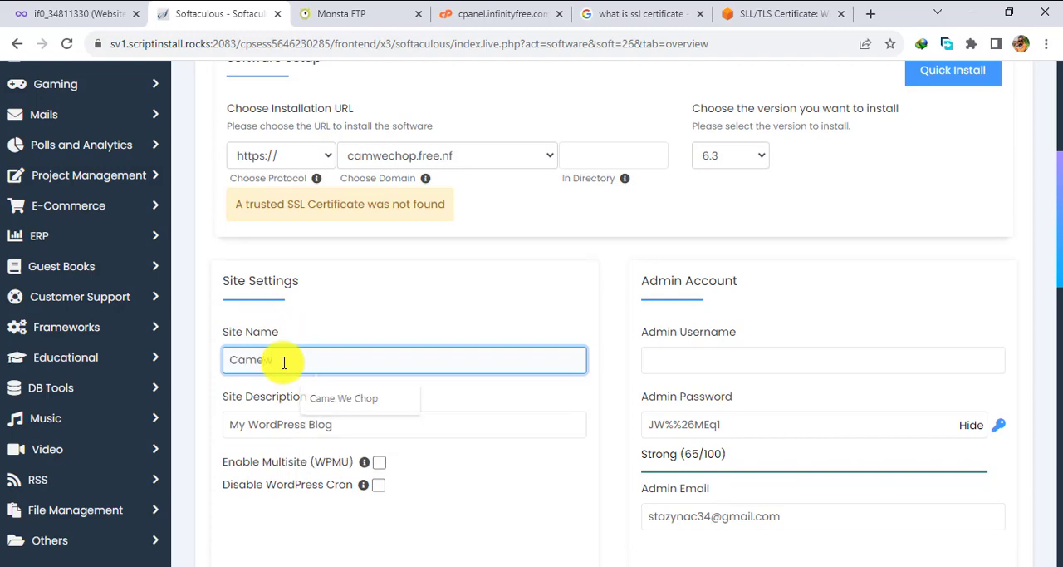
key(BackSpace)
key(BackSpace)
text(We Chop)
Replace the default site description with "Our Meals are the Future of Healthy Being".
scroll(377, 338, down, 1)
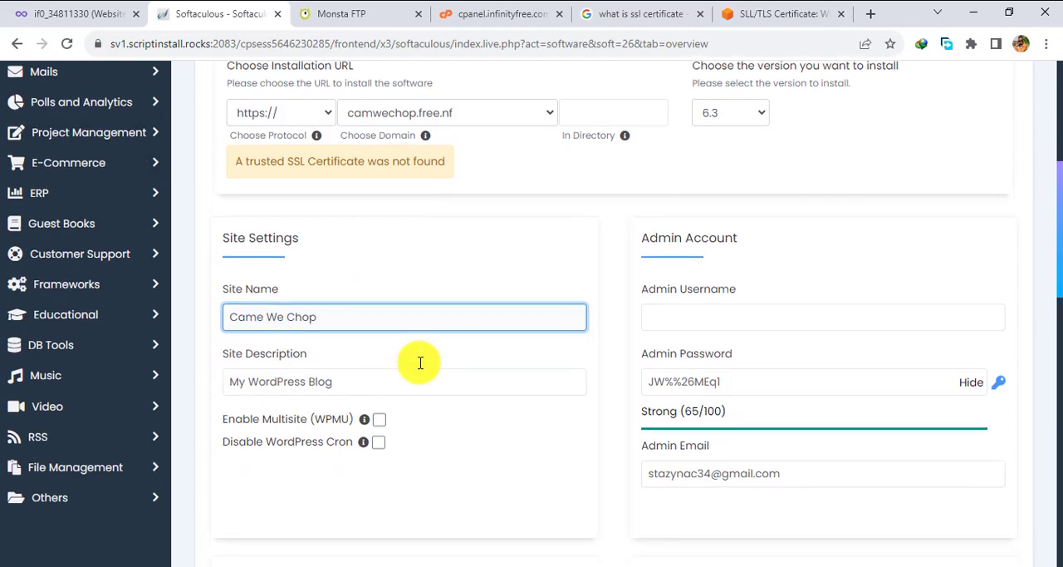
click(376, 353)
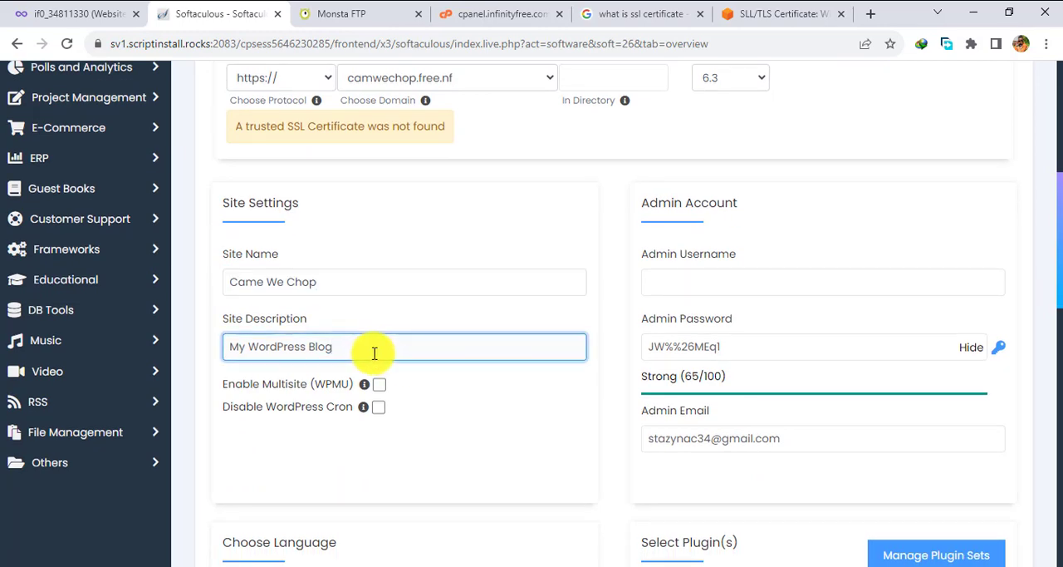
key(BackSpace)
key(BackSpace)
key(BackSpace)
key(BackSpace)
key(BackSpace)
key(BackSpace)
key(BackSpace)
key(BackSpace)
key(BackSpace)
key(BackSpace)
key(BackSpace)
key(BackSpace)
key(BackSpace)
key(BackSpace)
key(BackSpace)
key(BackSpace)
key(BackSpace)
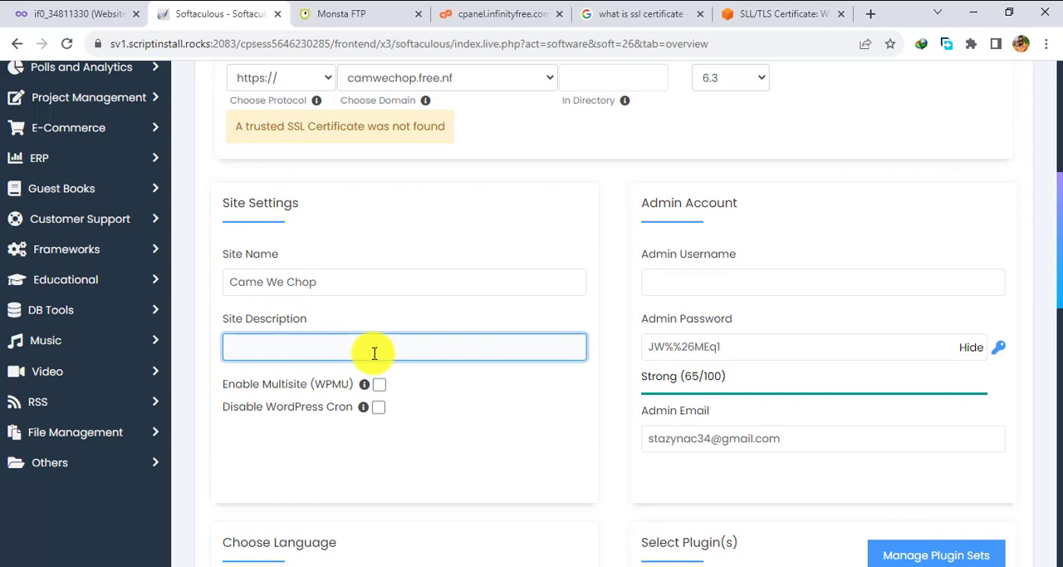
text(Our Meals are the Futru)
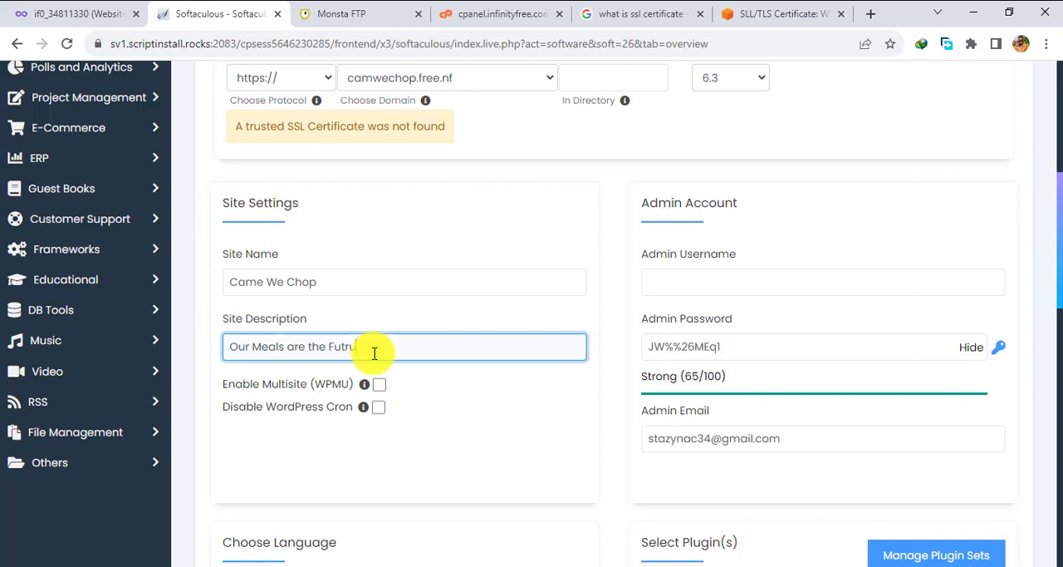
key(BackSpace)
key(BackSpace)
text(ure of Mealthy Being)
Set the WordPress admin account's username to camwechopadmin using the saved suggestion.
click(692, 281)
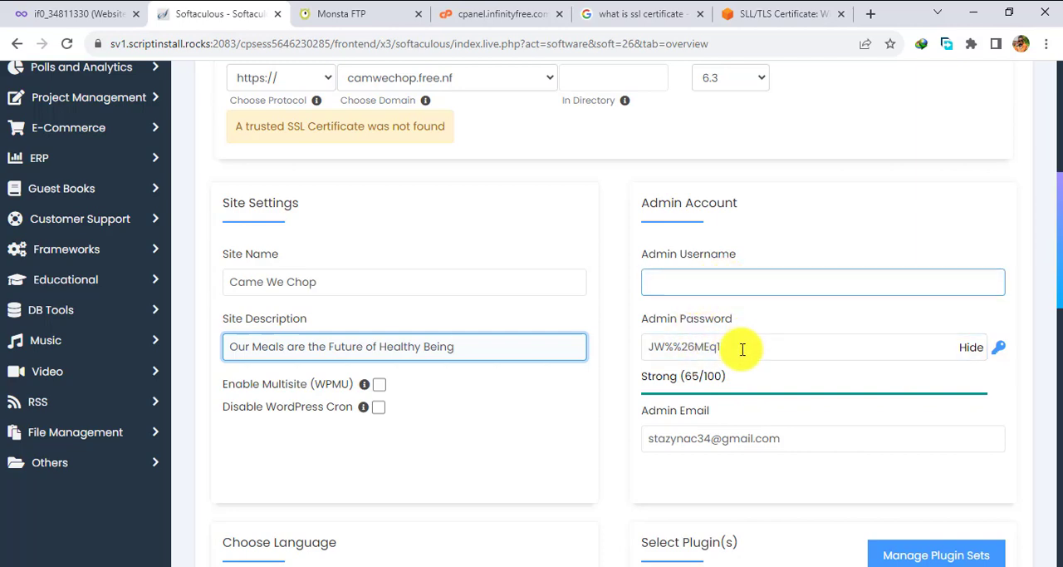
click(716, 280)
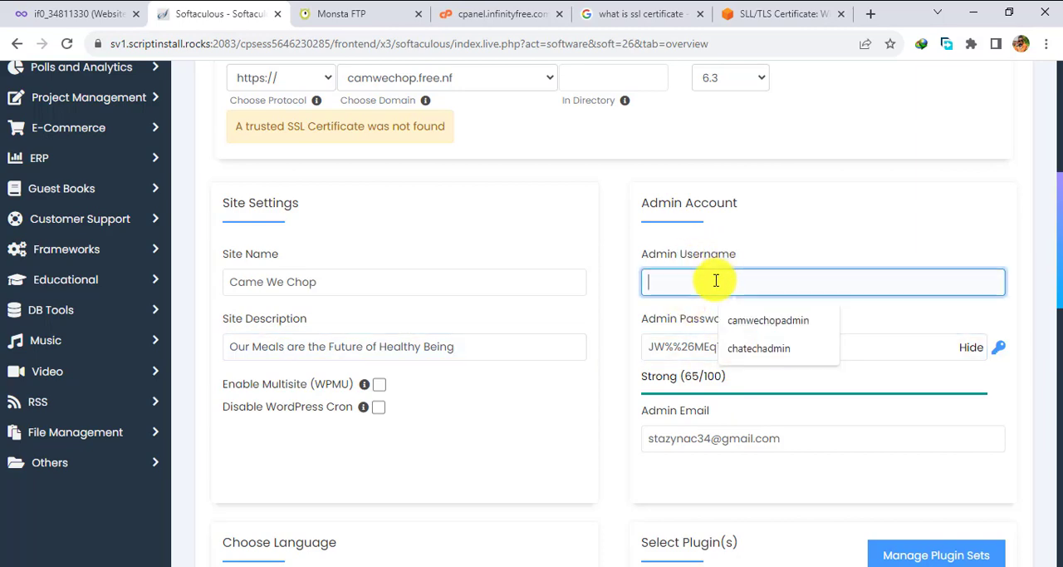
click(771, 321)
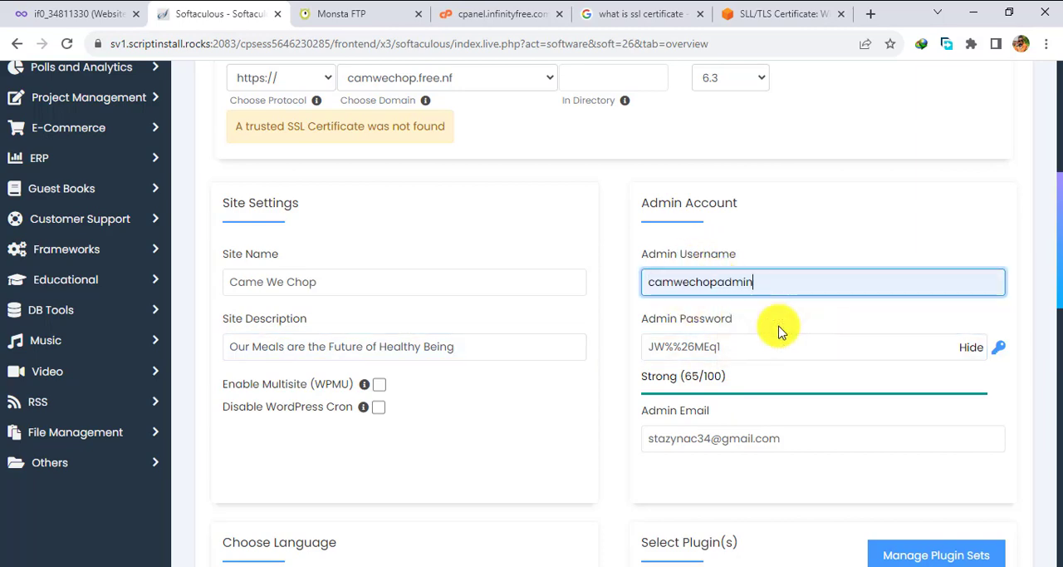
Replace the generated password of the WordPress admin account with a custom admin password.
double_click(733, 285)
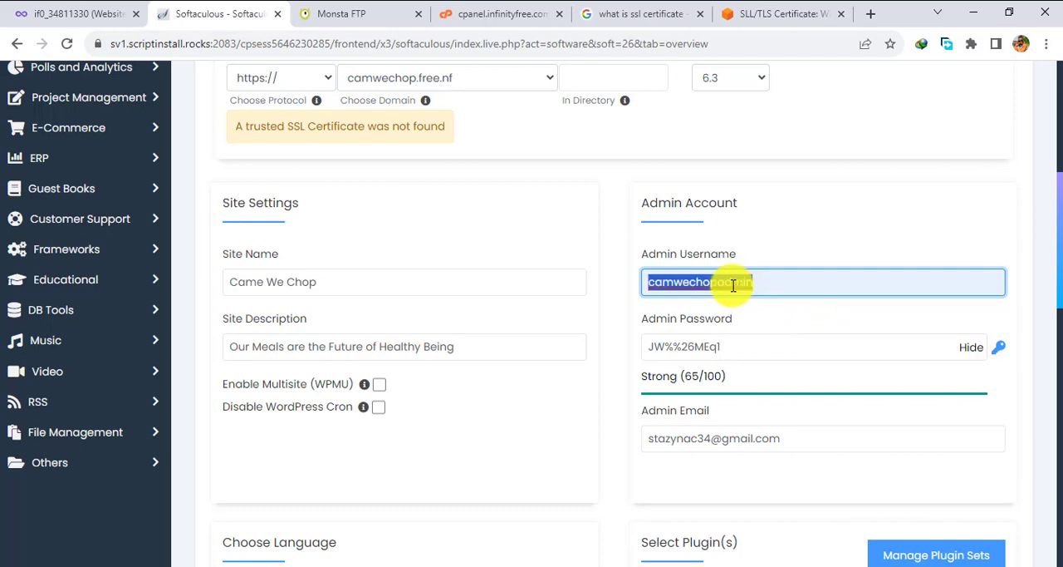
click(737, 344)
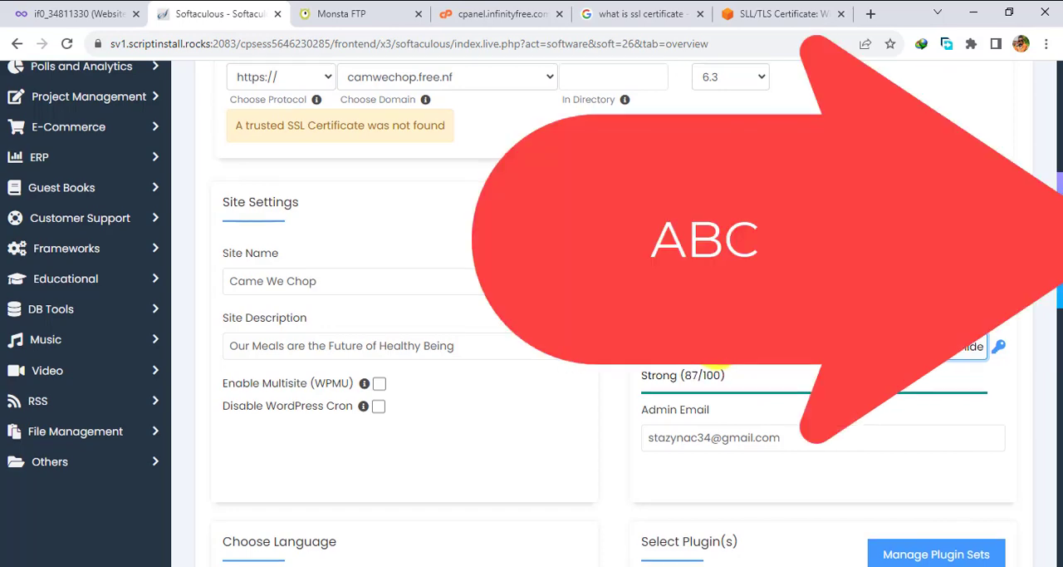
Start the WordPress installation with English as the language, without selecting any optional plugins or theme.
scroll(717, 356, down, 2)
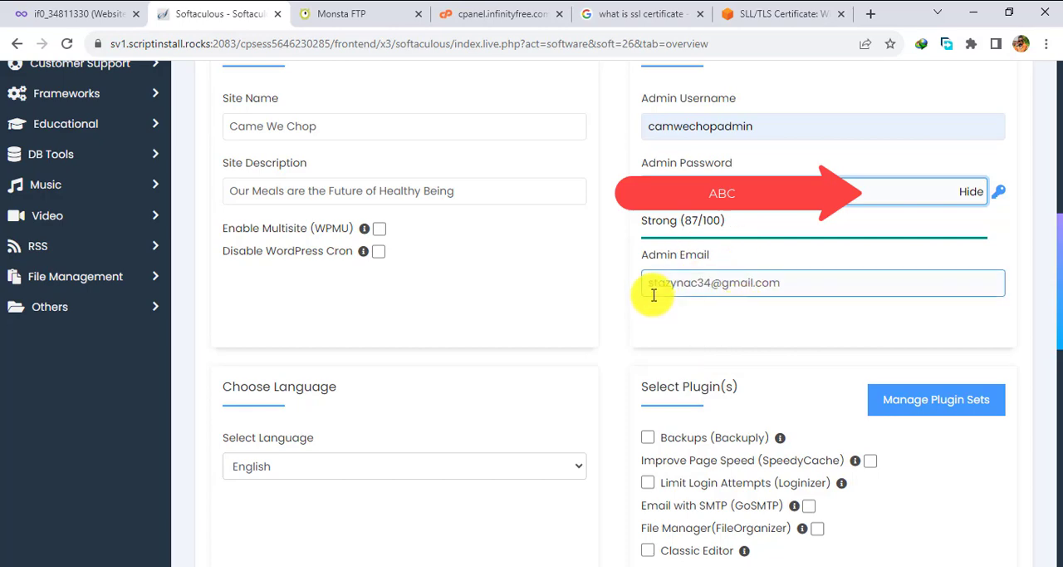
scroll(531, 343, down, 3)
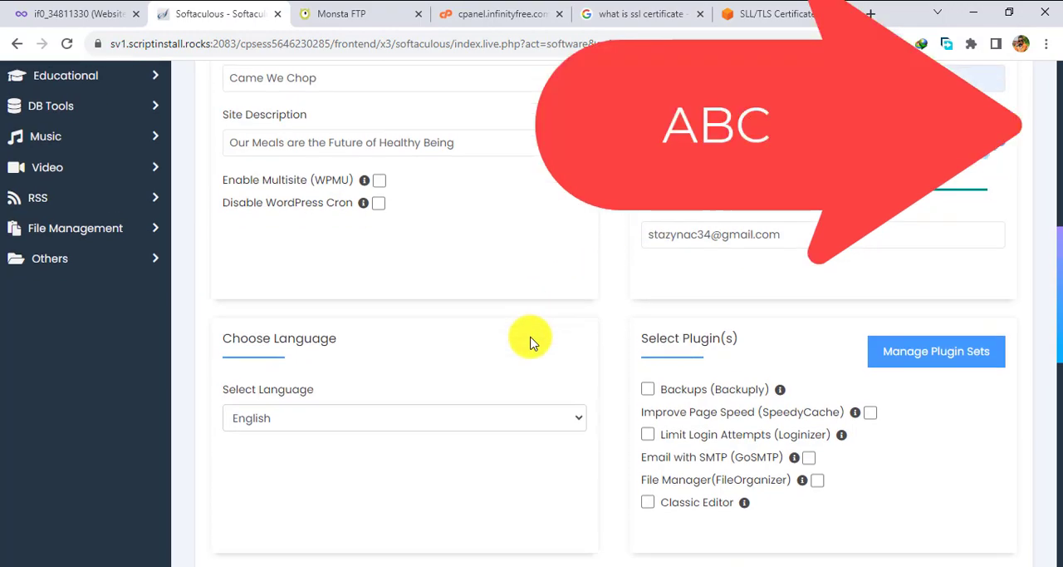
scroll(532, 342, down, 6)
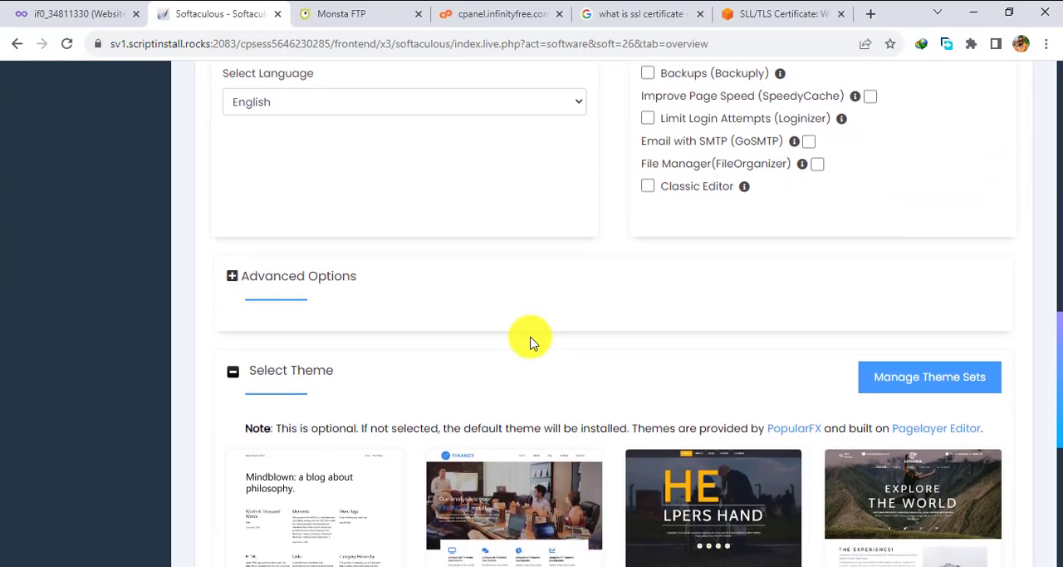
click(614, 475)
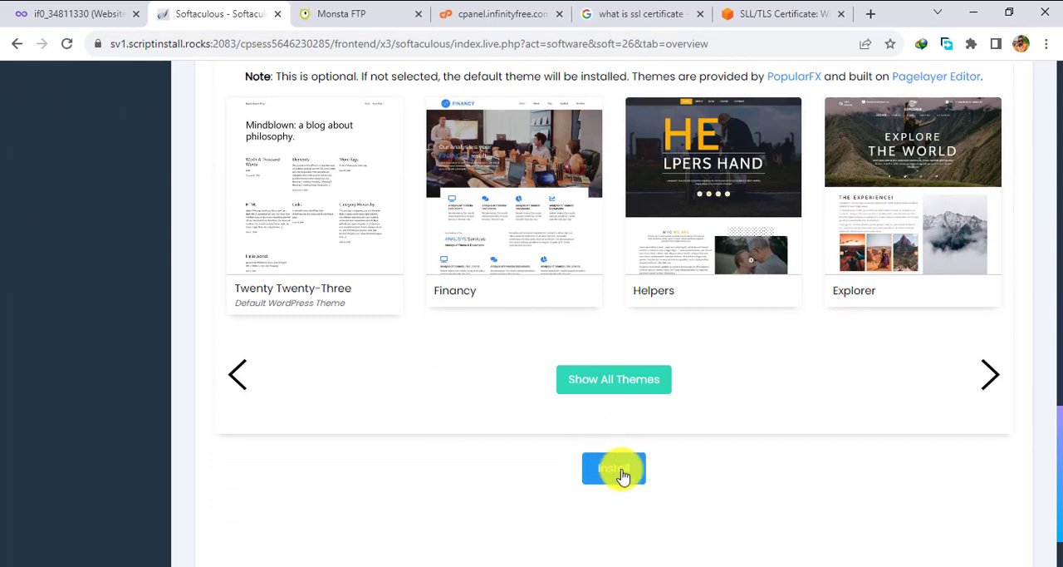
scroll(603, 490, down, 1)
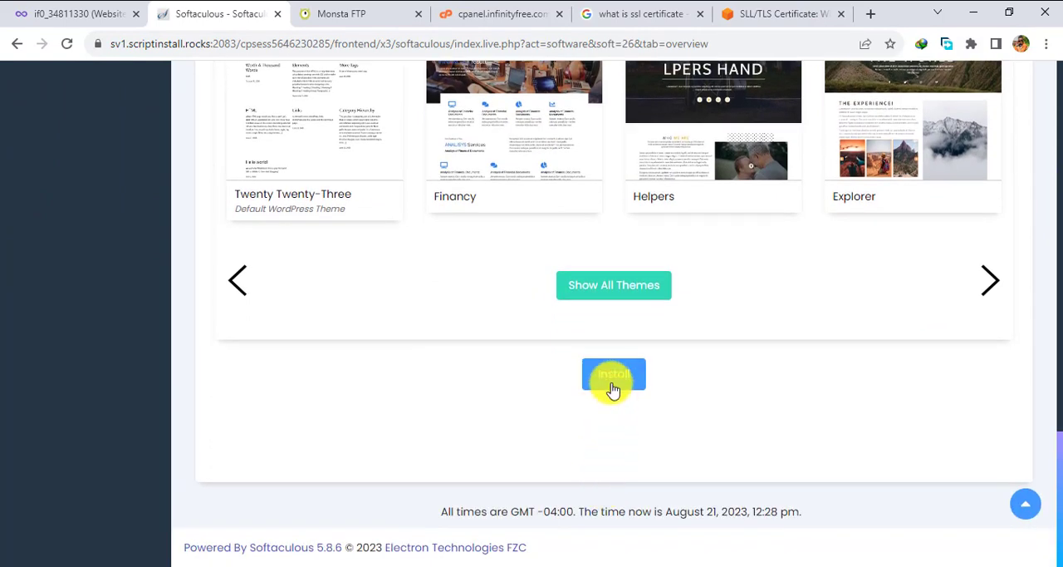
click(619, 378)
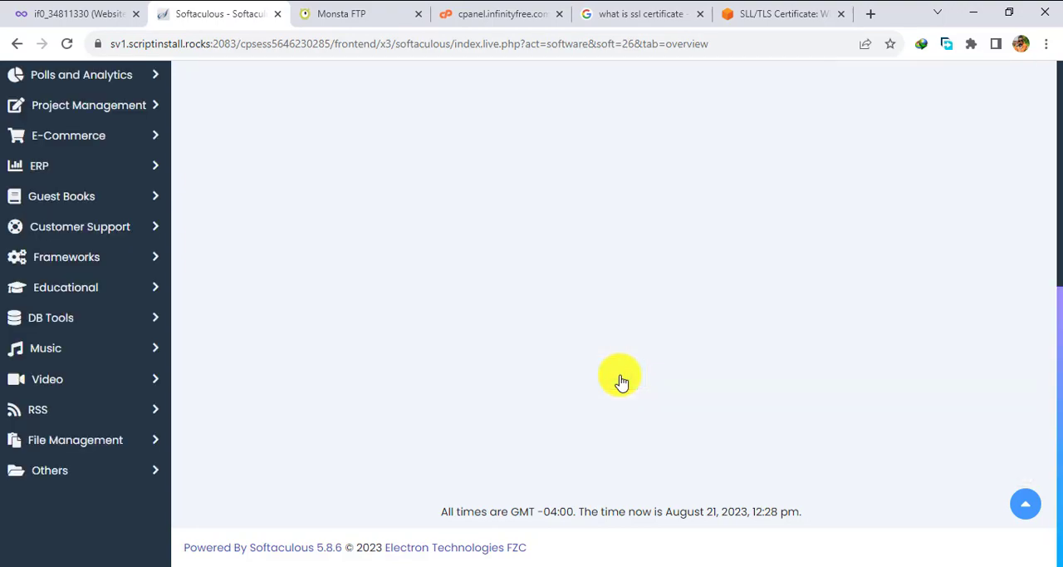